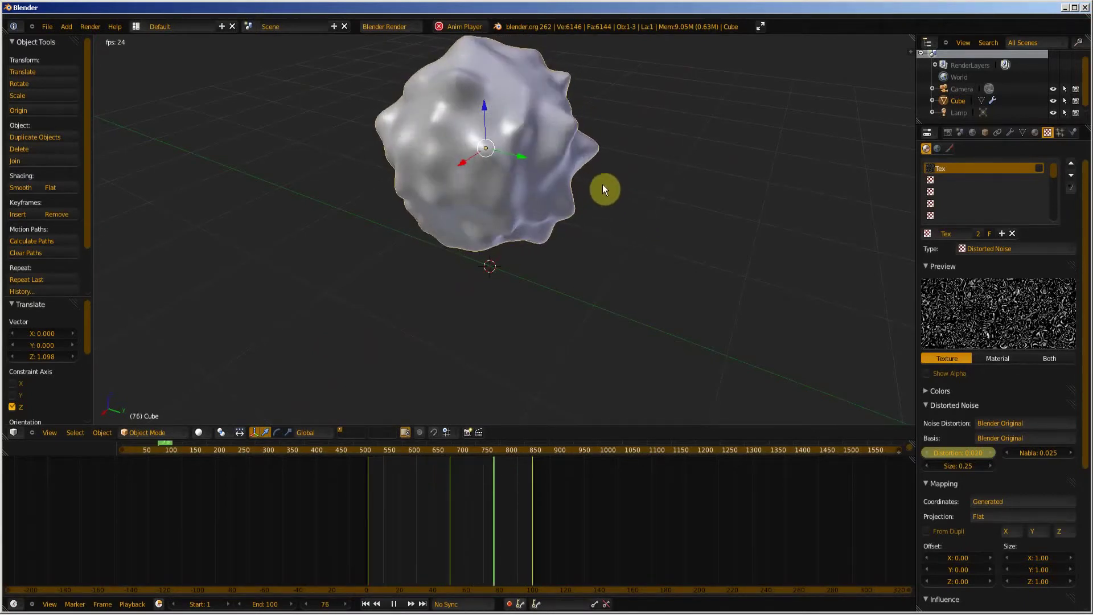
- Start a new default scene and raise the cube about 1.07 units along the Z axis
{"action": "scroll", "coordinate": [509, 215], "scroll_direction": "down", "scroll_amount": 1}
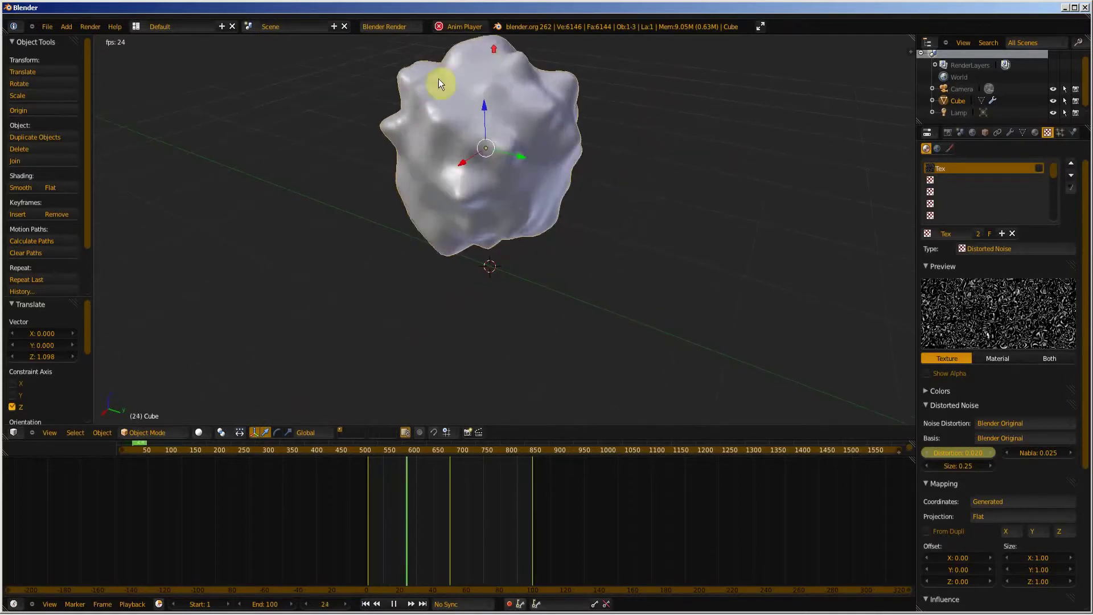
{"action": "left_click", "coordinate": [47, 26]}
{"action": "left_click", "coordinate": [48, 38]}
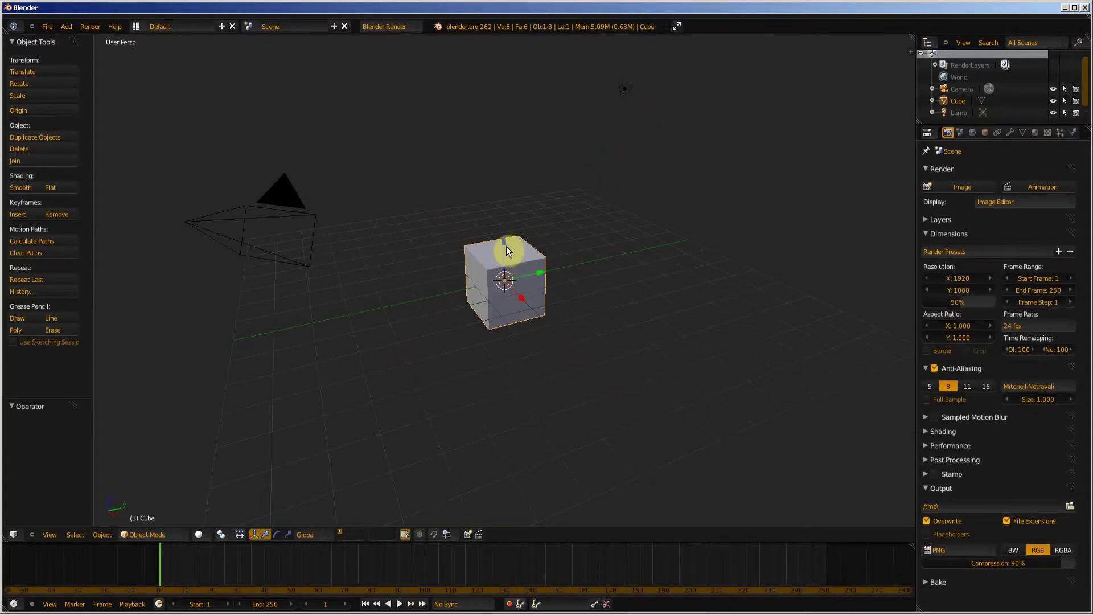
{"action": "left_click_drag", "start_coordinate": [503, 242], "coordinate": [504, 211]}
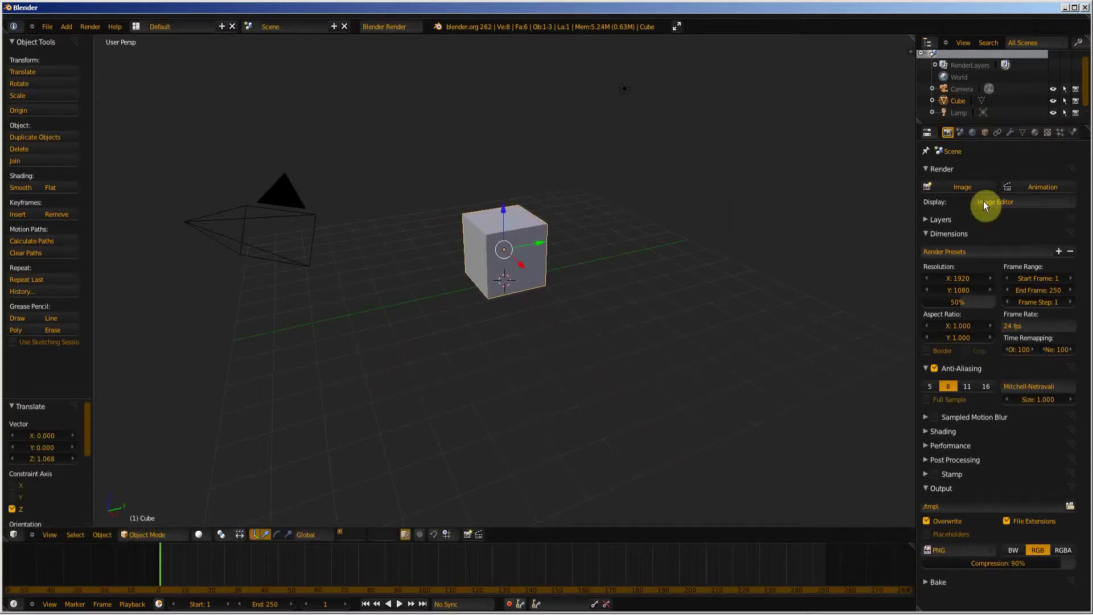
- Add a Catmull-Clark Subdivision Surface modifier with a view level of 3 to the cube
{"action": "left_click", "coordinate": [1009, 133]}
{"action": "left_click", "coordinate": [967, 187]}
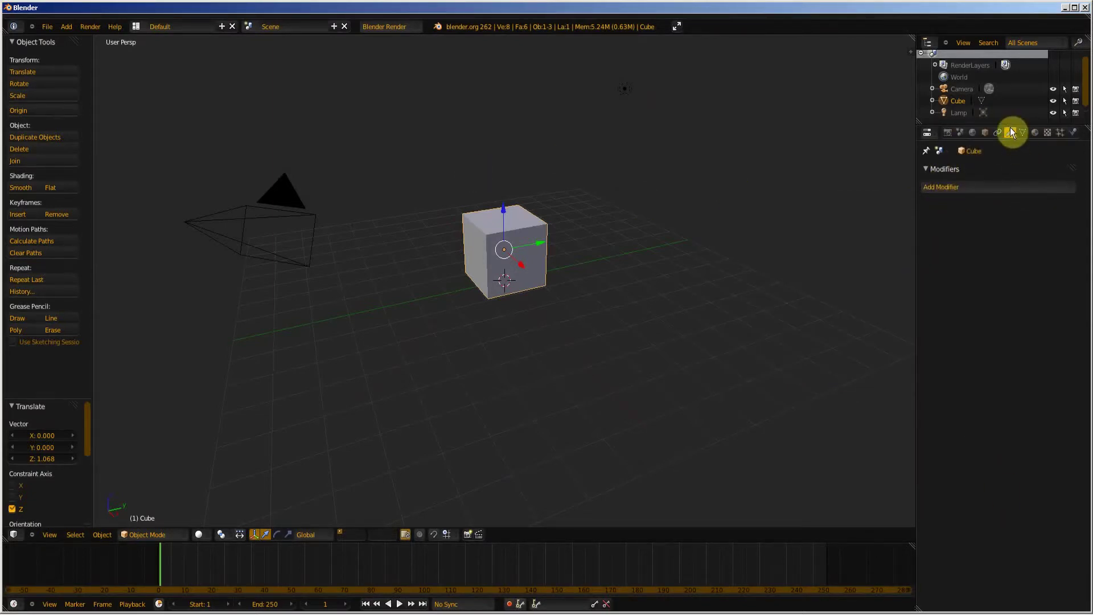
{"action": "left_click", "coordinate": [991, 186]}
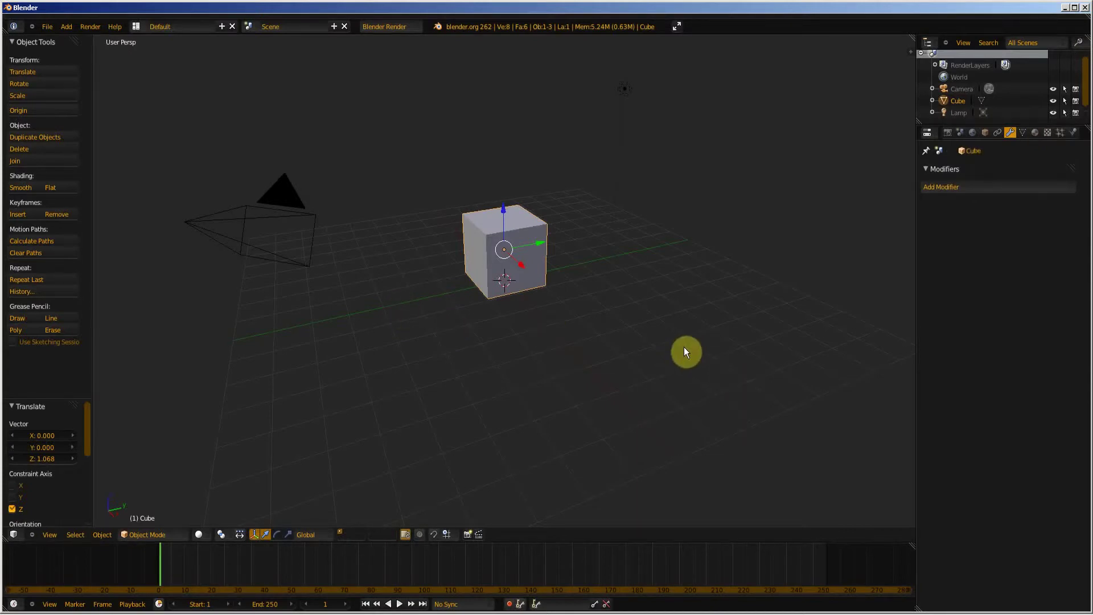
{"action": "key", "text": "KP_1"}
{"action": "key", "text": "KP_2"}
{"action": "key", "text": "KP_5"}
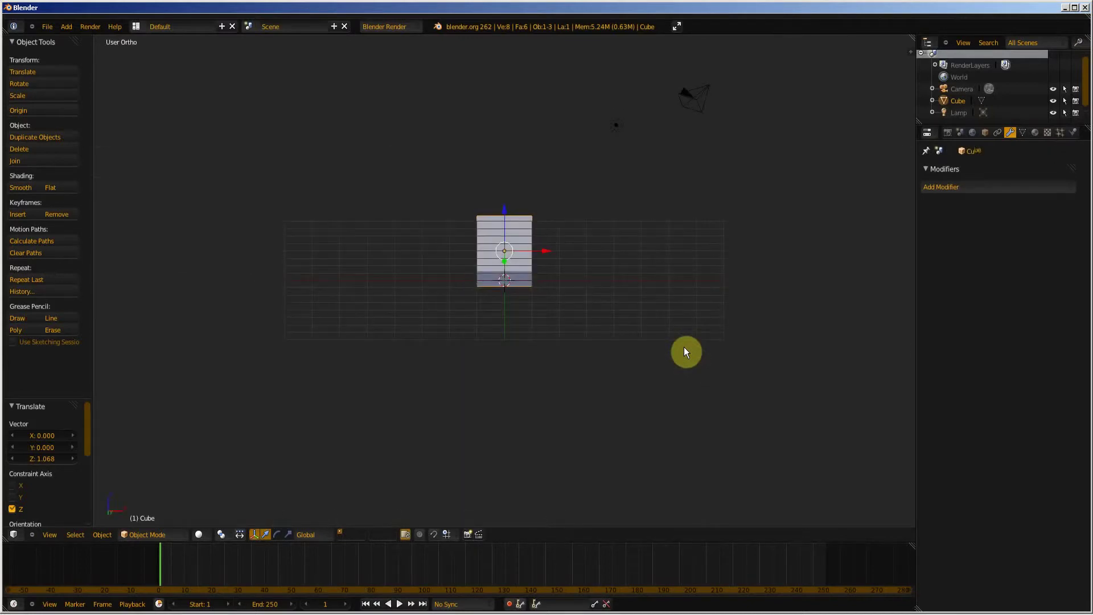
{"action": "key", "text": "KP_2"}
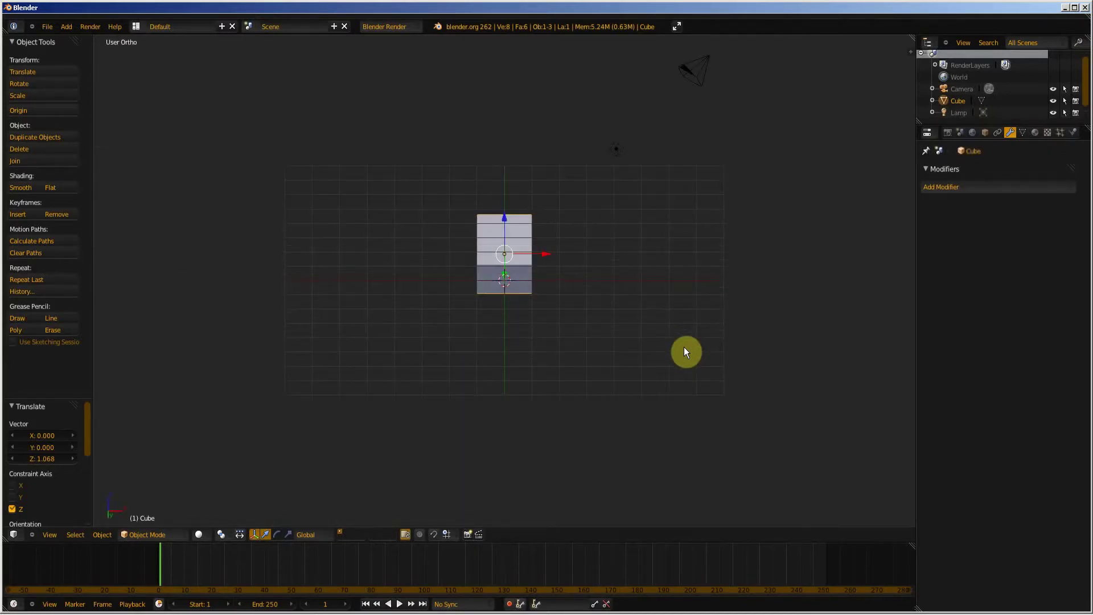
{"action": "key", "text": "KP_5"}
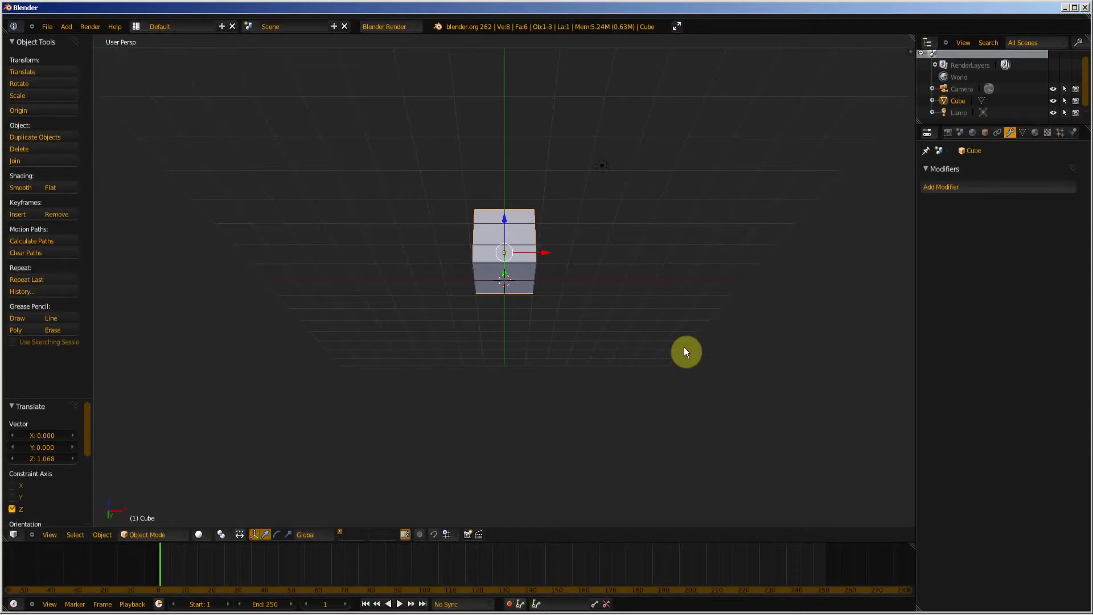
{"action": "middle_click_drag", "start_coordinate": [592, 306], "coordinate": [655, 382]}
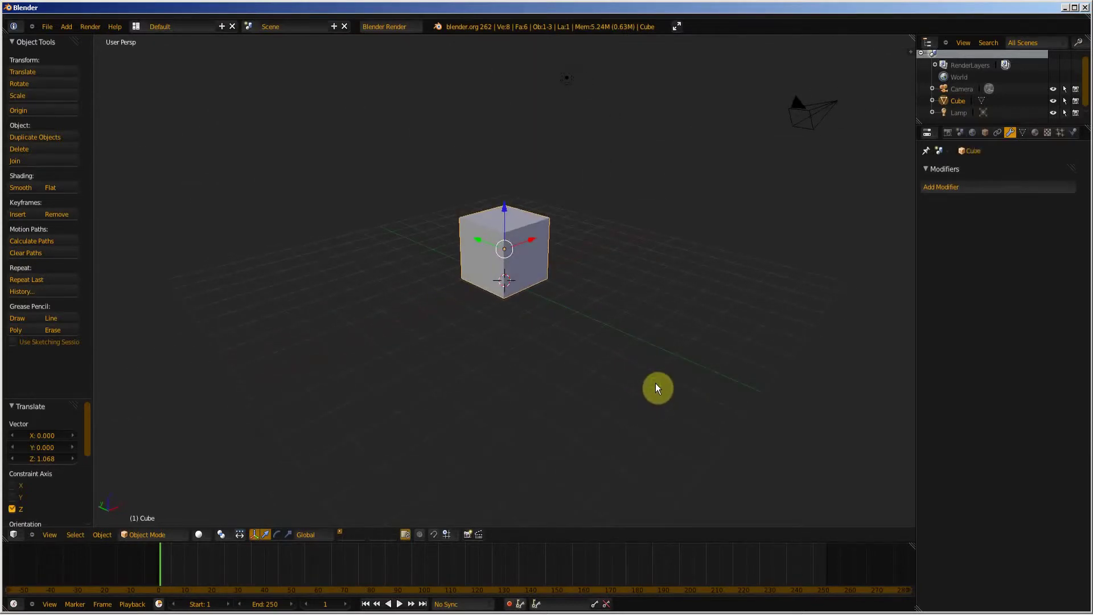
{"action": "key", "text": "KP_6"}
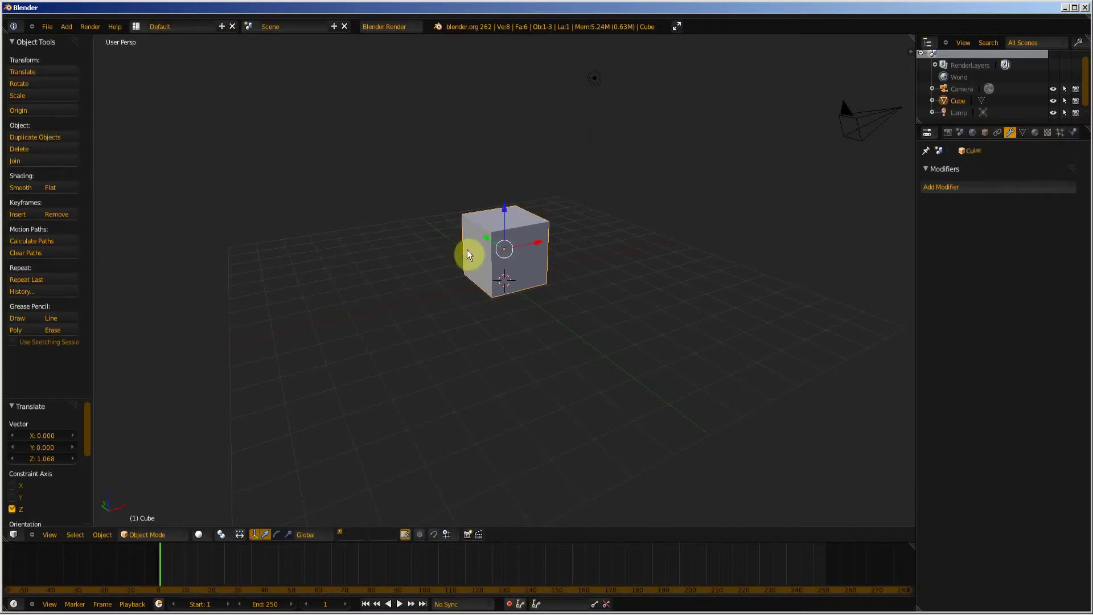
{"action": "key", "text": "ctrl+3"}
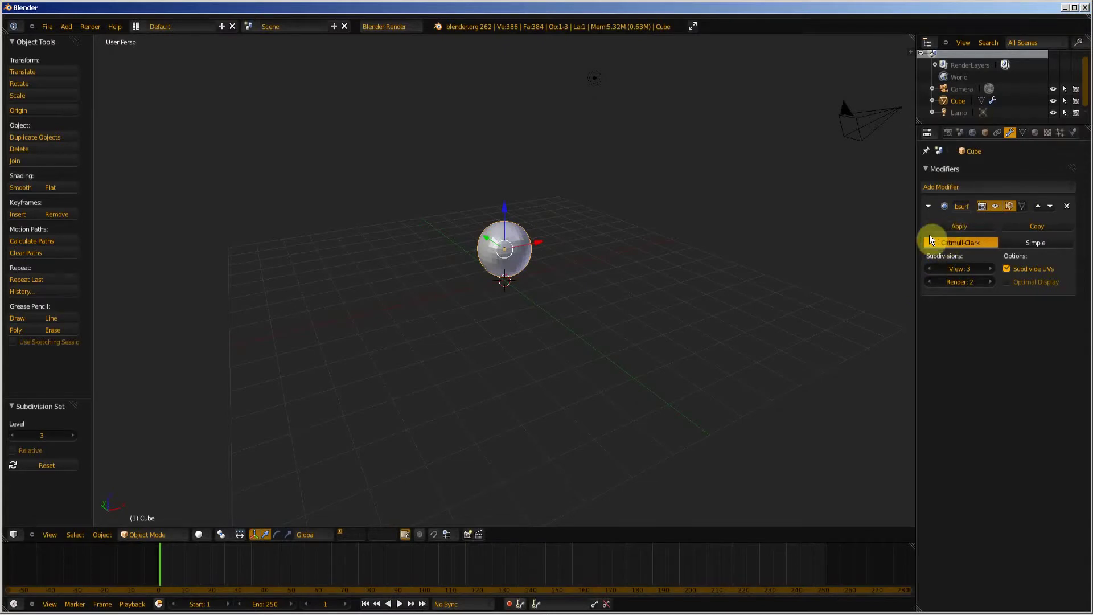
- Widen the properties editor so that the Subsurf modifier's name and settings are fully readable
{"action": "left_click_drag", "start_coordinate": [914, 238], "coordinate": [742, 242]}
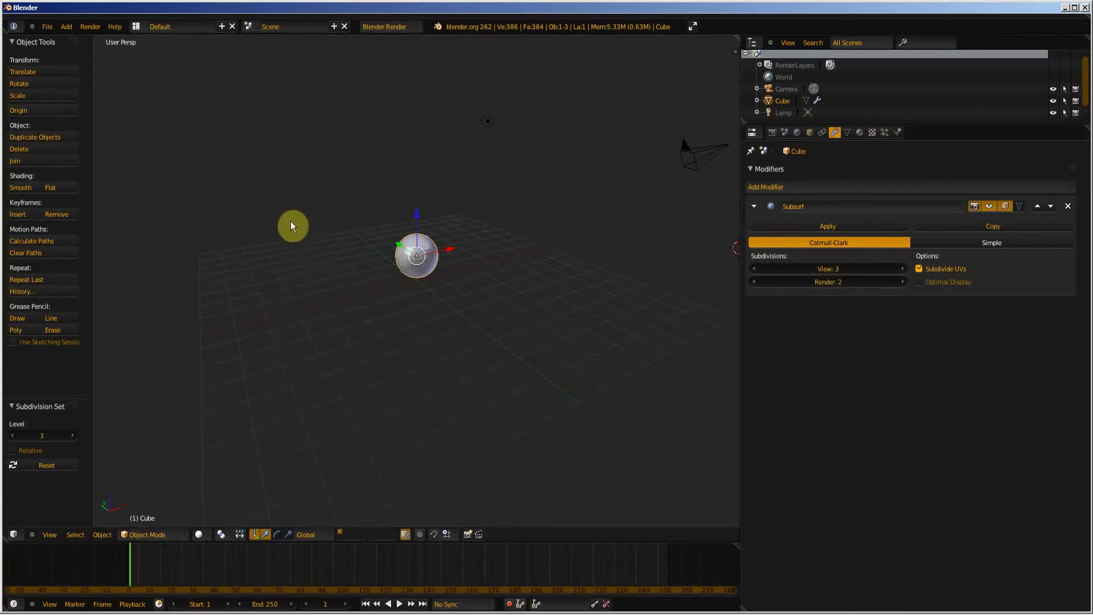
{"action": "scroll", "coordinate": [420, 275], "scroll_direction": "up", "scroll_amount": 3}
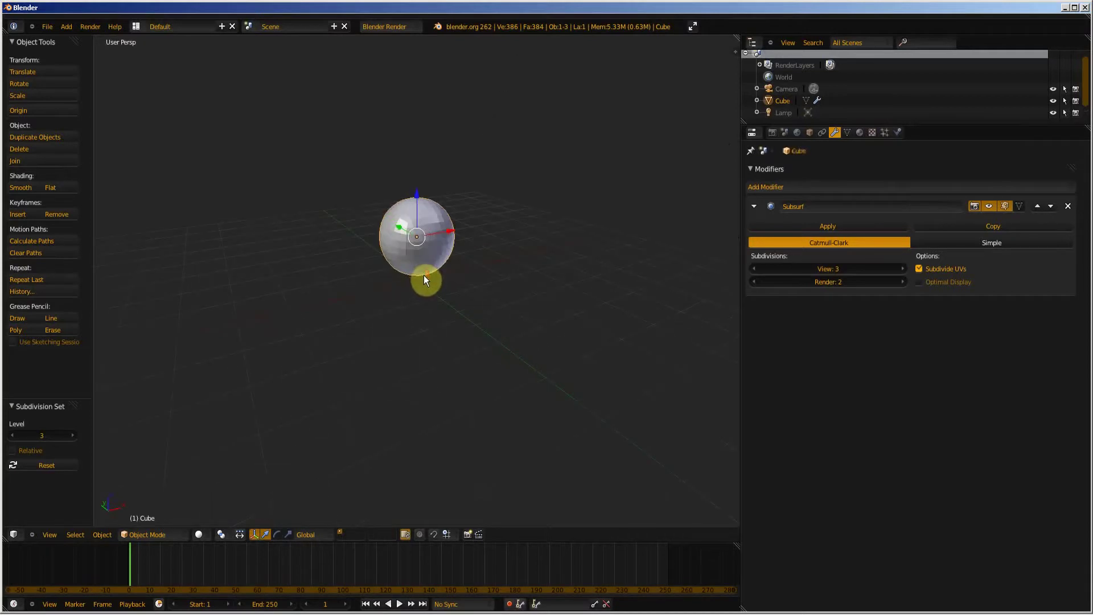
{"action": "left_click", "coordinate": [828, 283]}
{"action": "left_click", "coordinate": [782, 312]}
{"action": "left_click_drag", "start_coordinate": [742, 300], "coordinate": [821, 300]}
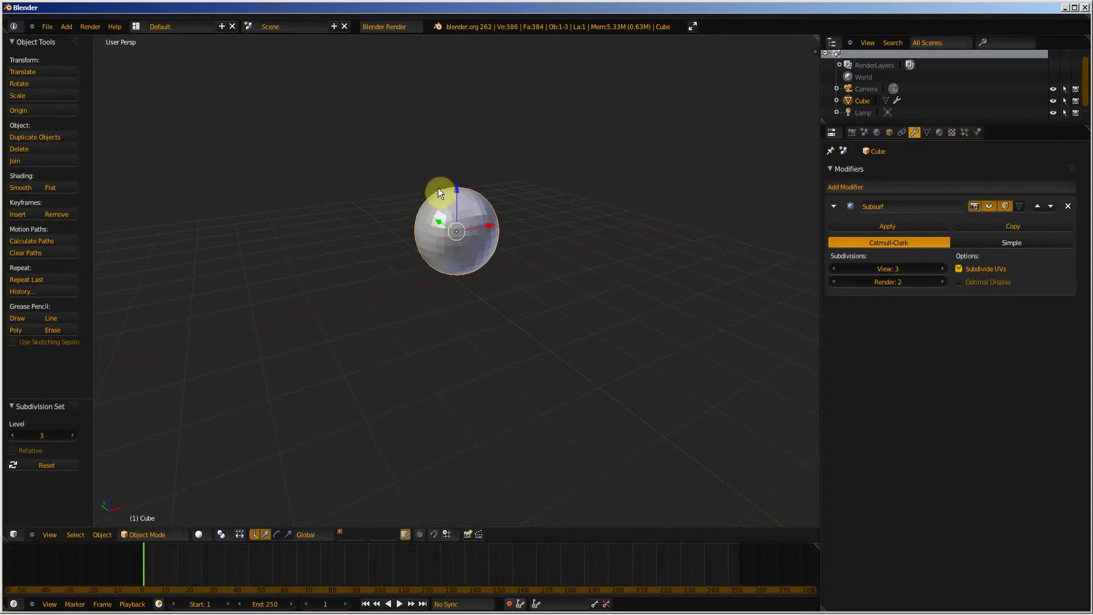
- Apply the Subsurf modifier to the cube's mesh and undo that application
{"action": "scroll", "coordinate": [456, 183], "scroll_direction": "up", "scroll_amount": 4}
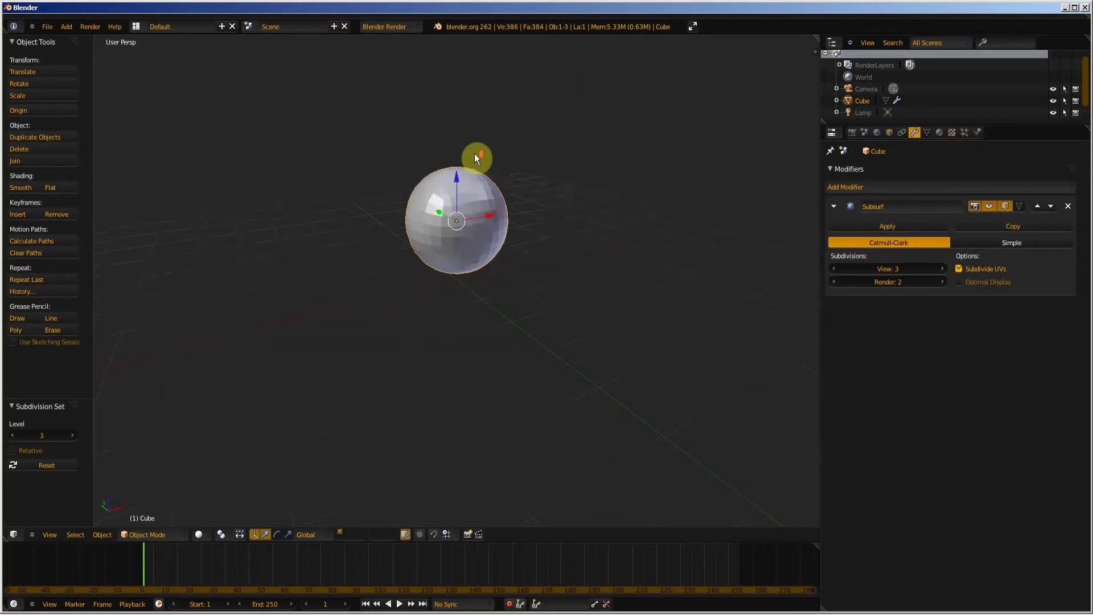
{"action": "middle_click_drag", "start_coordinate": [524, 298], "coordinate": [528, 384], "text": "shift"}
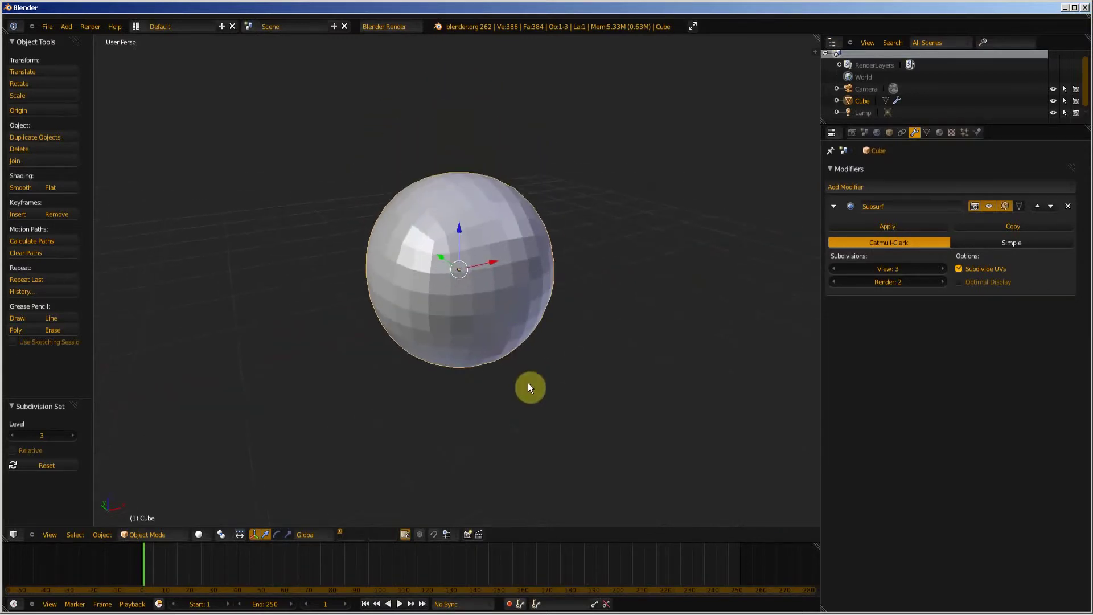
{"action": "left_click", "coordinate": [882, 225]}
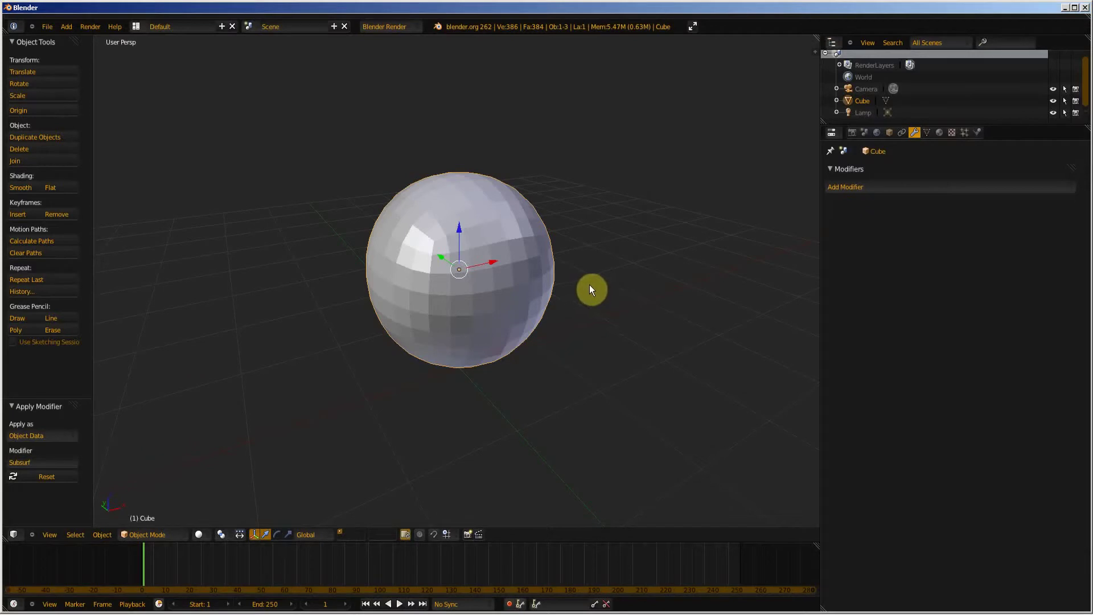
{"action": "key", "text": "ctrl+z"}
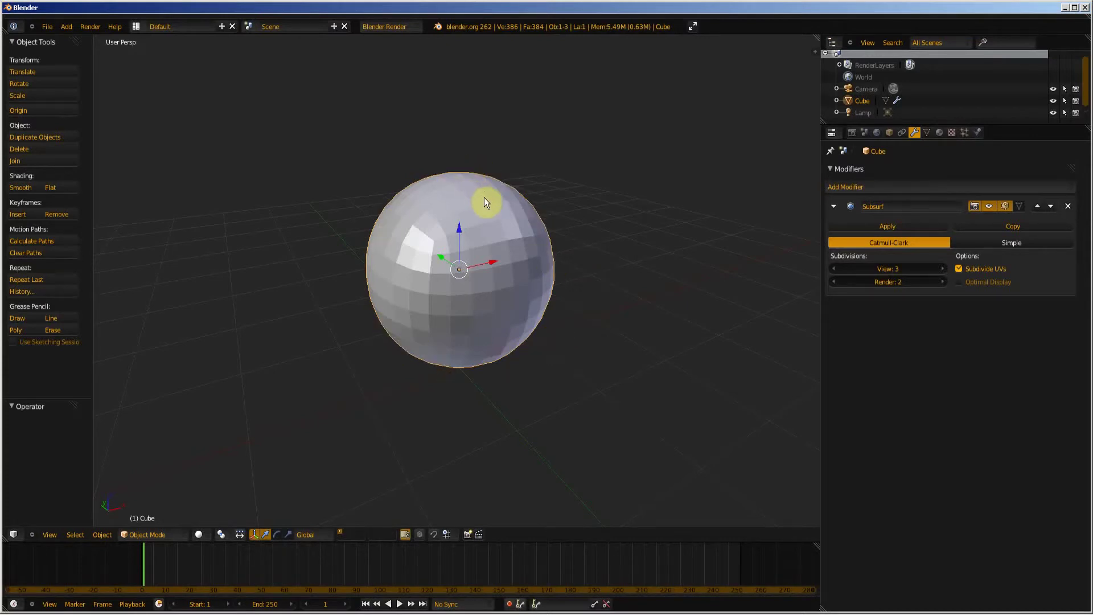
- Compare the original cube cage with the smoothed sphere in Edit Mode and by toggling the Subsurf modifier's viewport display off and on
{"action": "key", "text": "Tab"}
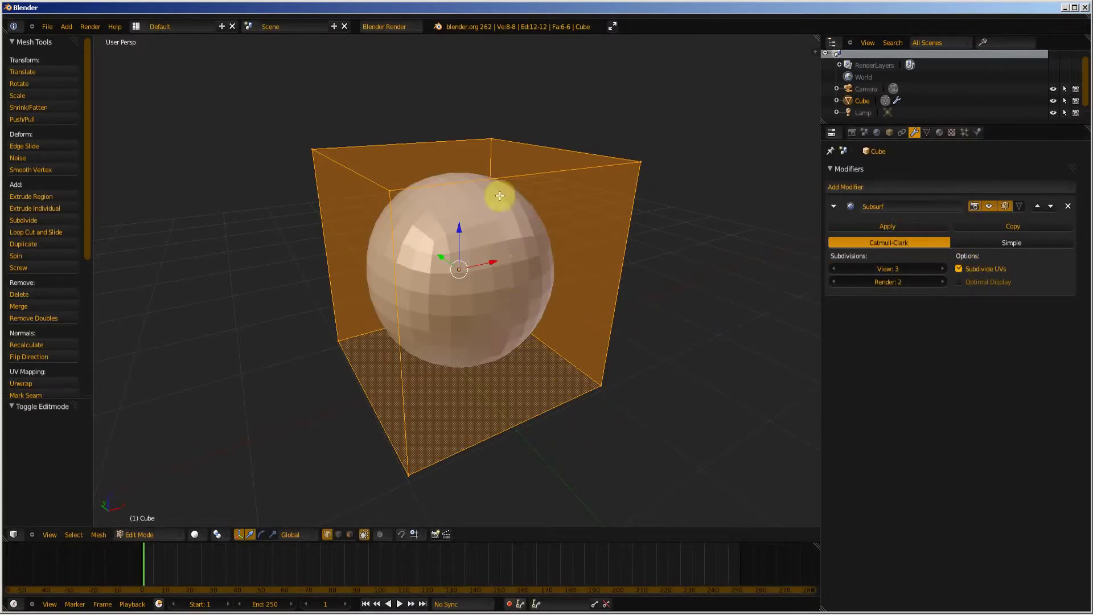
{"action": "key", "text": "Tab"}
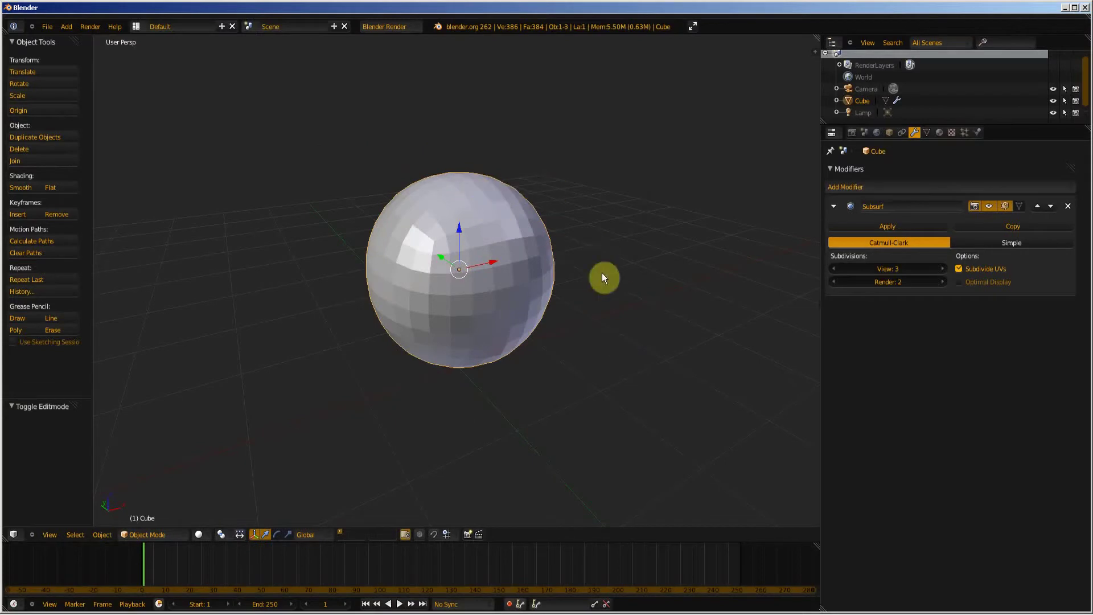
{"action": "left_click", "coordinate": [989, 207]}
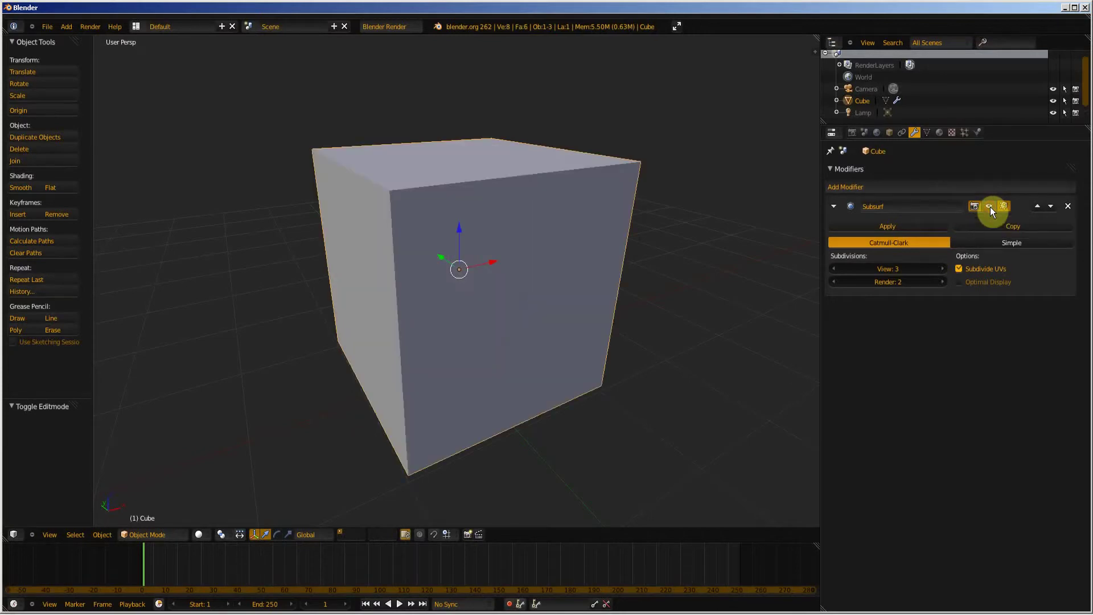
{"action": "left_click", "coordinate": [990, 206]}
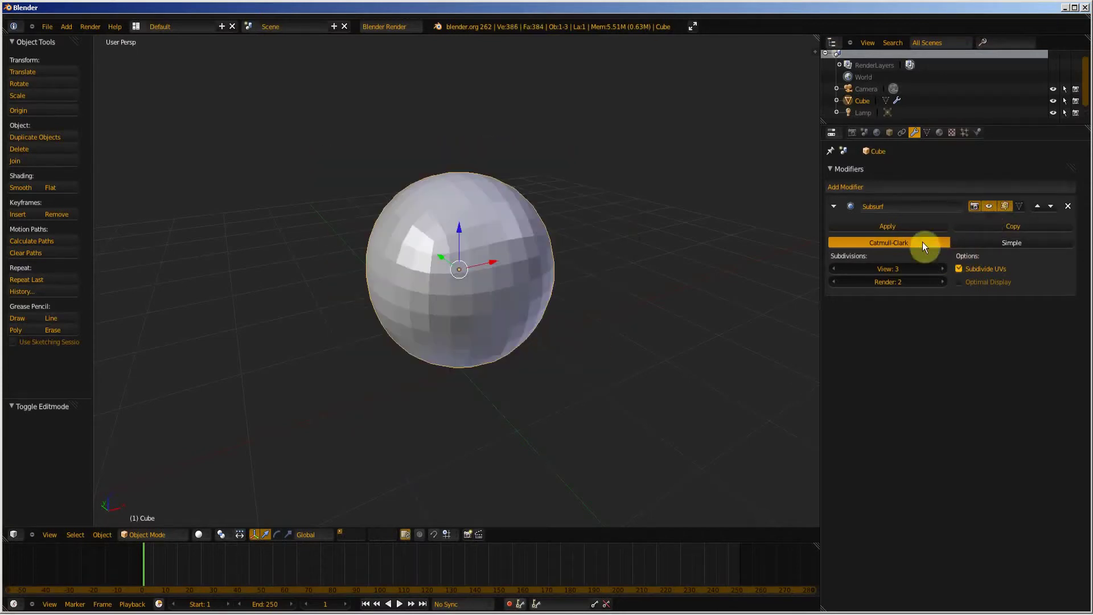
- Apply the Subsurf modifier permanently and inspect the resulting vertices in Edit Mode before returning to Object Mode
{"action": "left_click", "coordinate": [900, 227]}
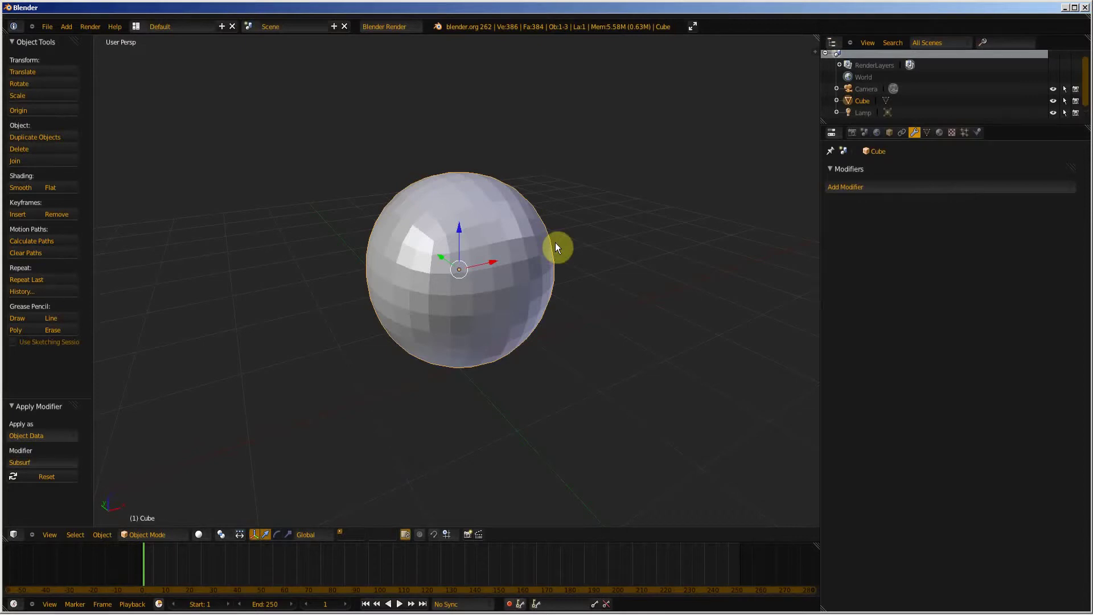
{"action": "key", "text": "Tab"}
{"action": "right_click", "coordinate": [486, 225]}
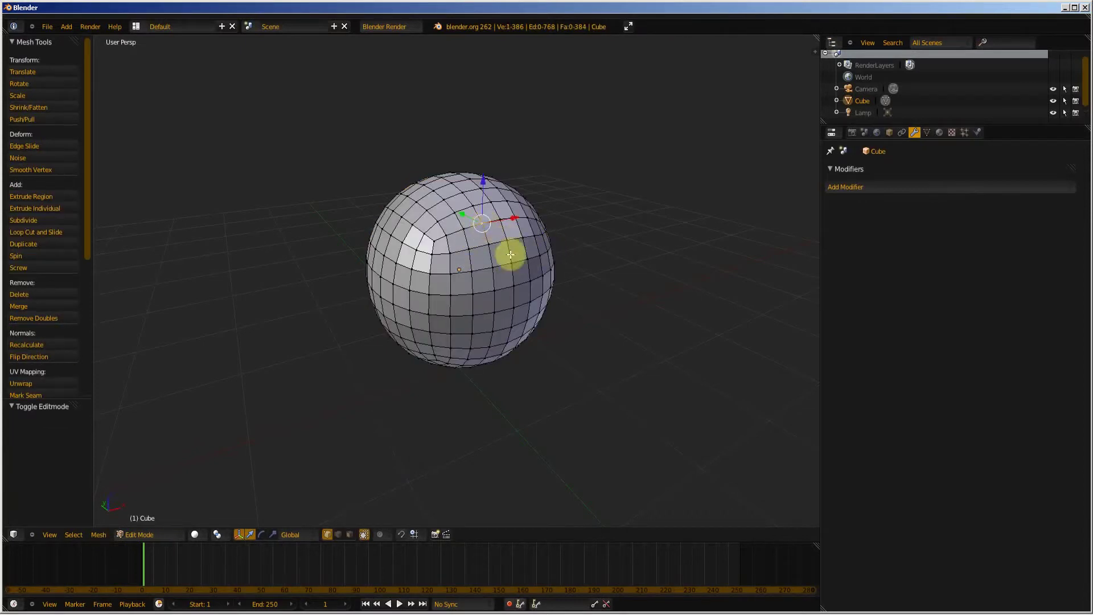
{"action": "mouse_move", "coordinate": [334, 268]}
{"action": "middle_mouse_down"}
{"action": "mouse_move", "coordinate": [420, 310]}
{"action": "mouse_move", "coordinate": [513, 320]}
{"action": "mouse_move", "coordinate": [337, 273]}
{"action": "middle_mouse_up"}
{"action": "key", "text": "Tab"}
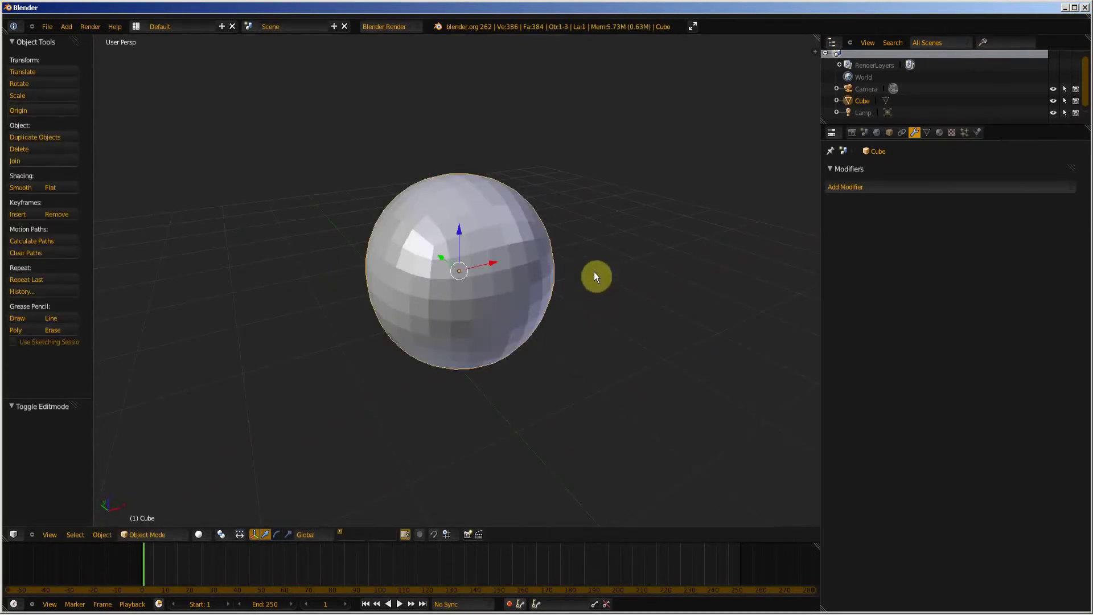
- Disable the Tex slot on the sphere's material and set the texture type to Distorted Noise
{"action": "left_click", "coordinate": [940, 132]}
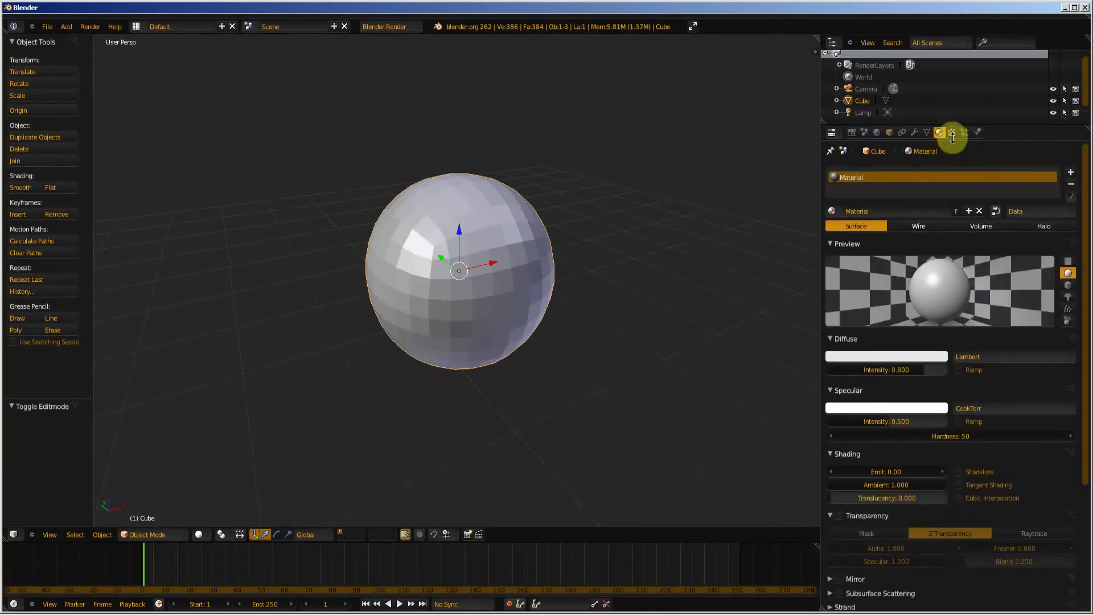
{"action": "left_click", "coordinate": [952, 132]}
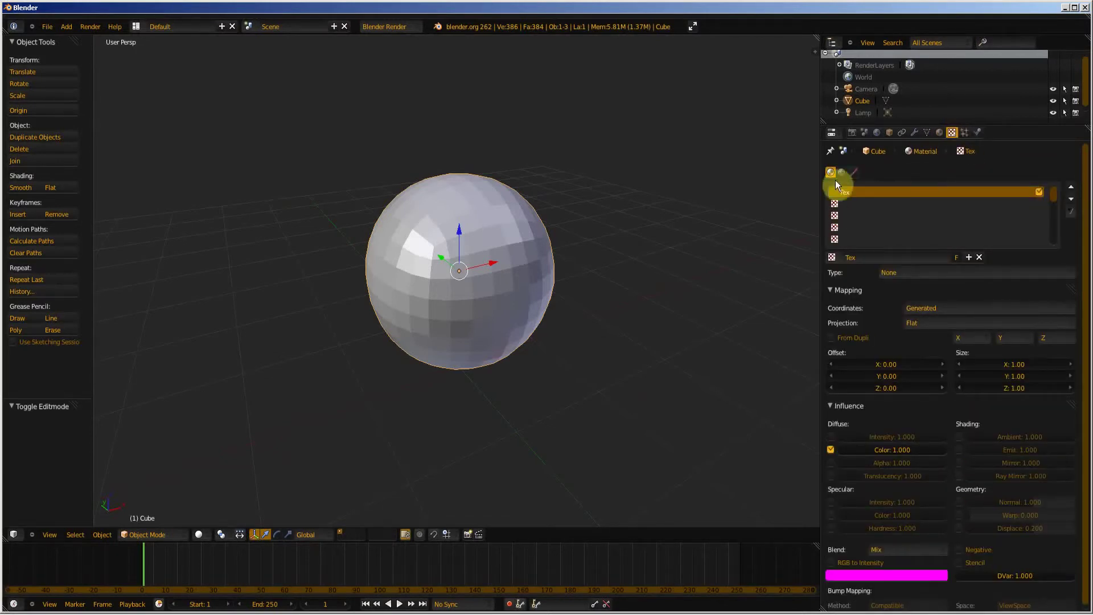
{"action": "left_click", "coordinate": [1039, 193]}
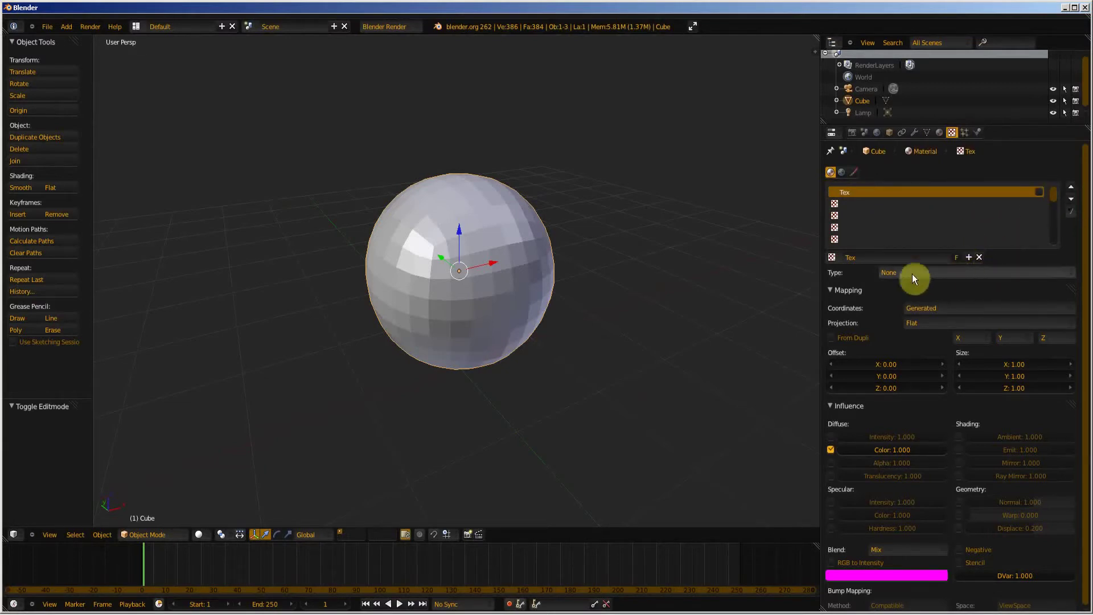
{"action": "left_click", "coordinate": [929, 273]}
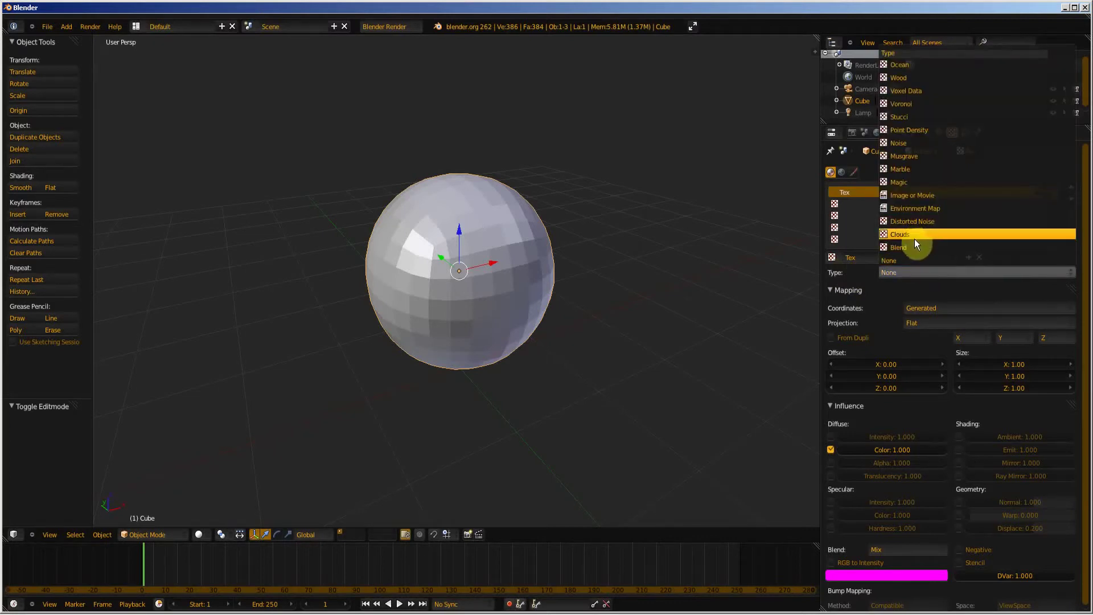
{"action": "left_click", "coordinate": [914, 117]}
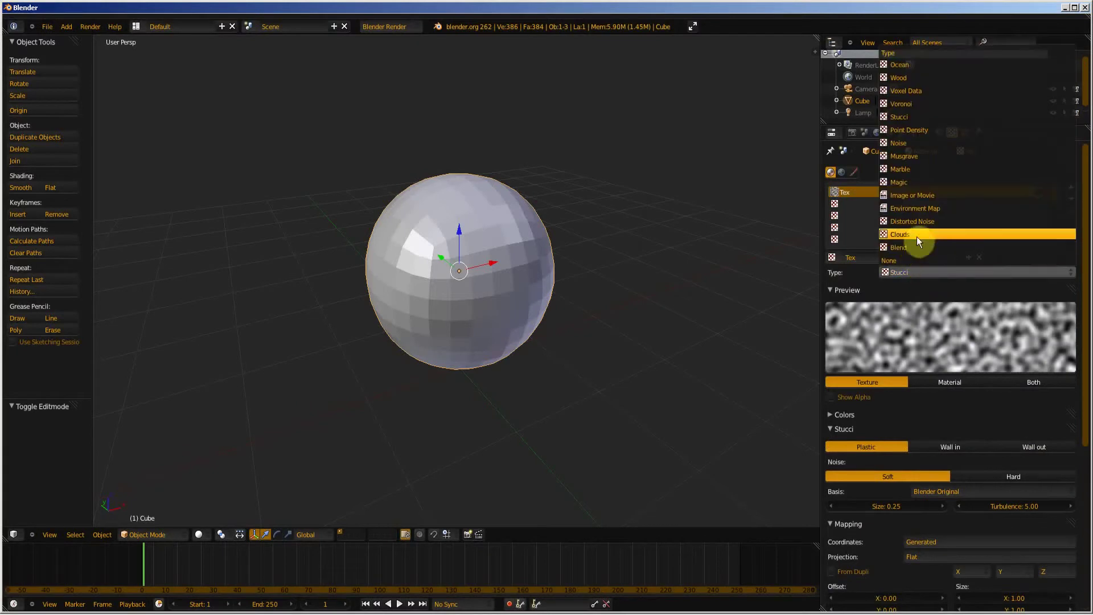
{"action": "left_click", "coordinate": [921, 222]}
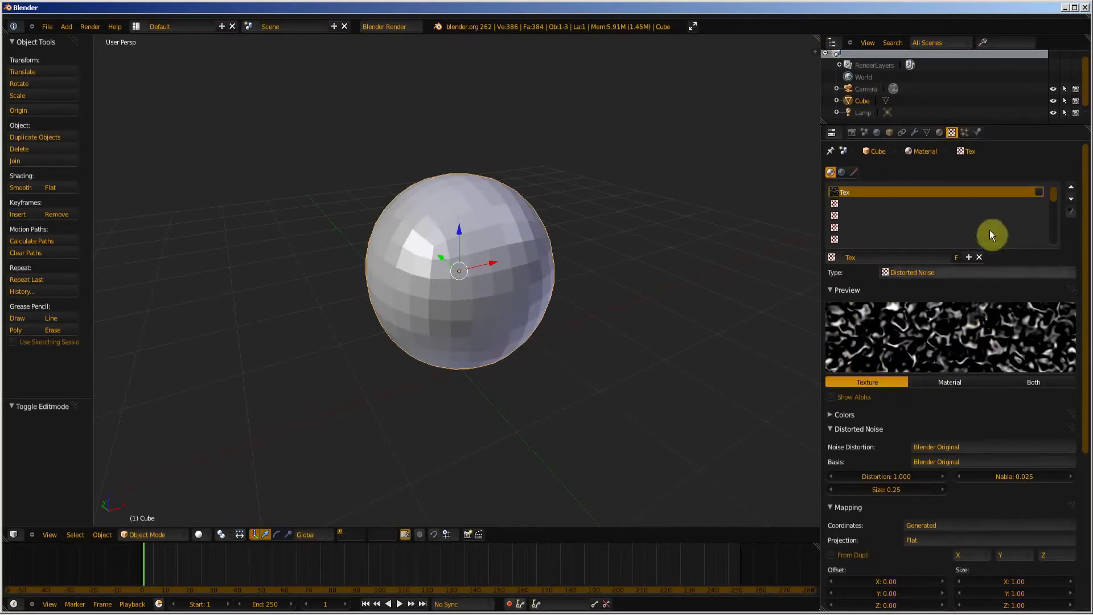
{"action": "left_click", "coordinate": [938, 133]}
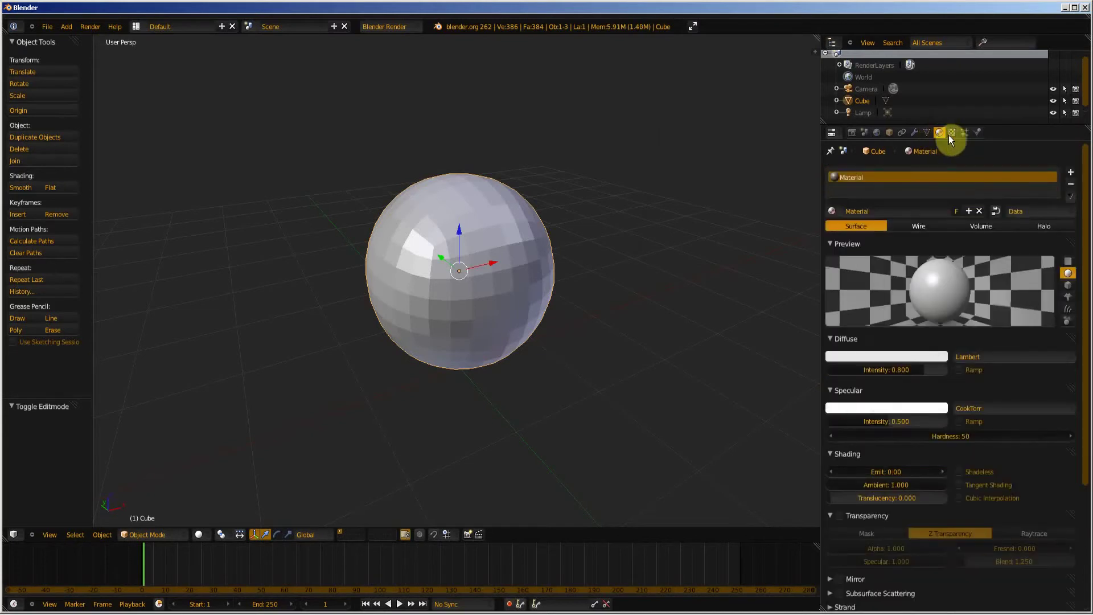
{"action": "left_click", "coordinate": [952, 133]}
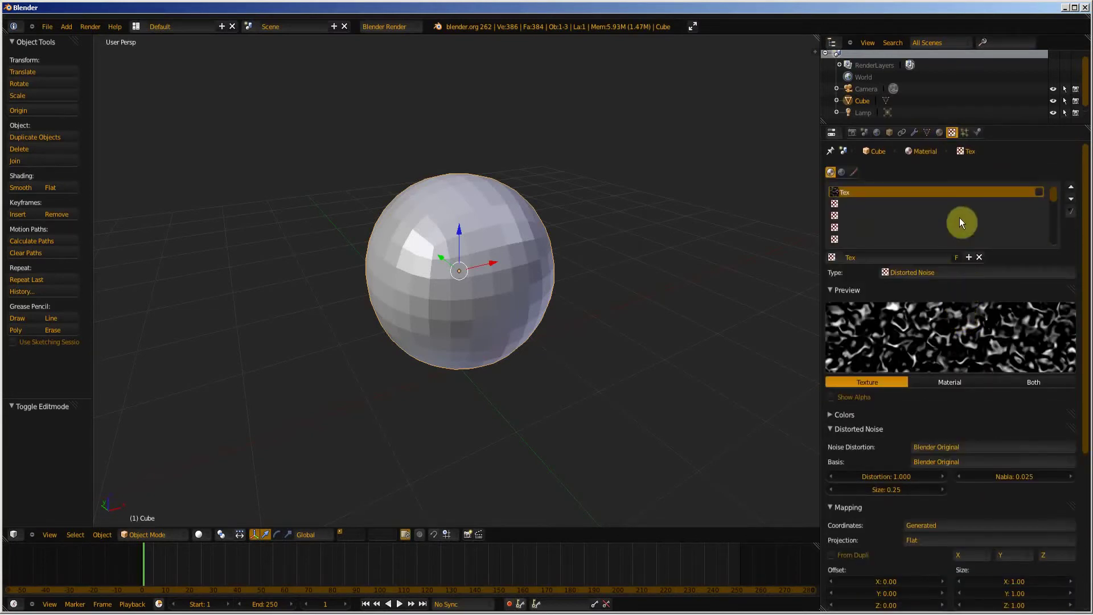
- Add a Displace modifier to the sphere and look up the textures available for it
{"action": "left_click", "coordinate": [914, 132]}
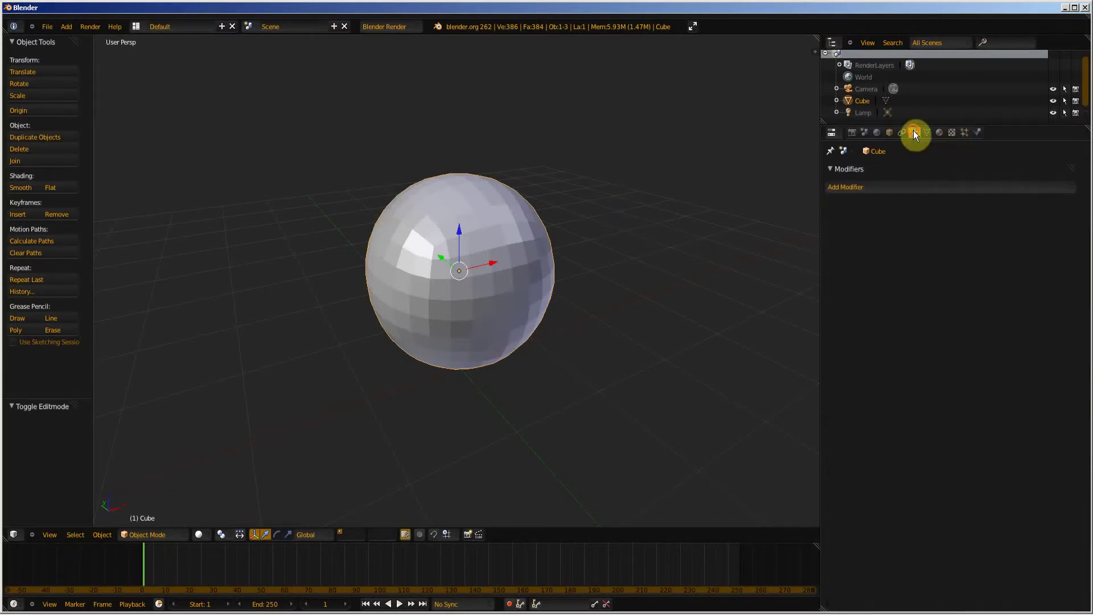
{"action": "left_click", "coordinate": [873, 186]}
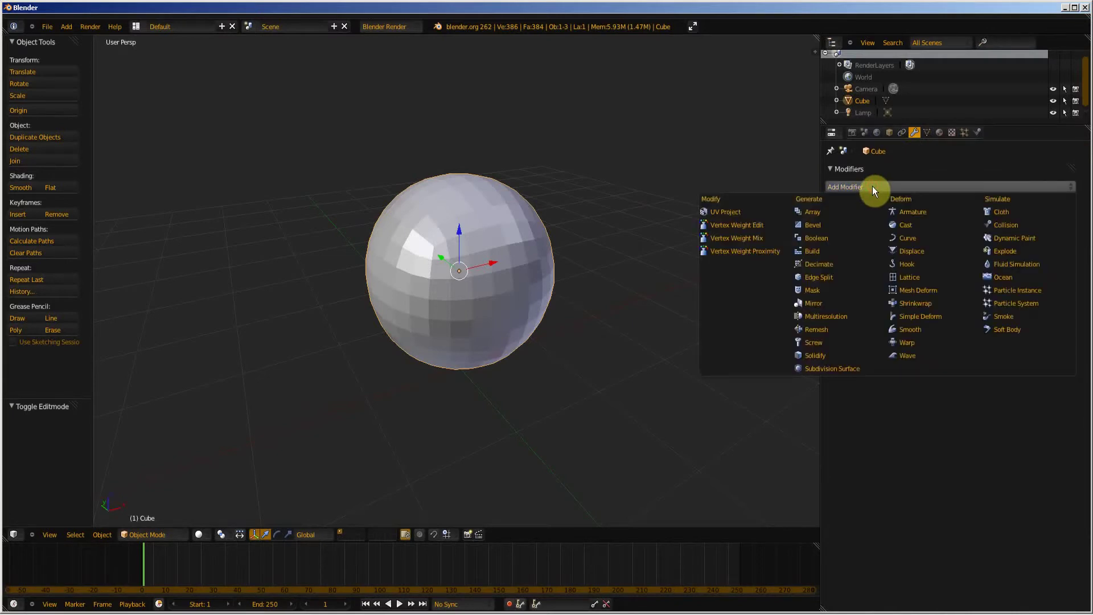
{"action": "left_click", "coordinate": [912, 252]}
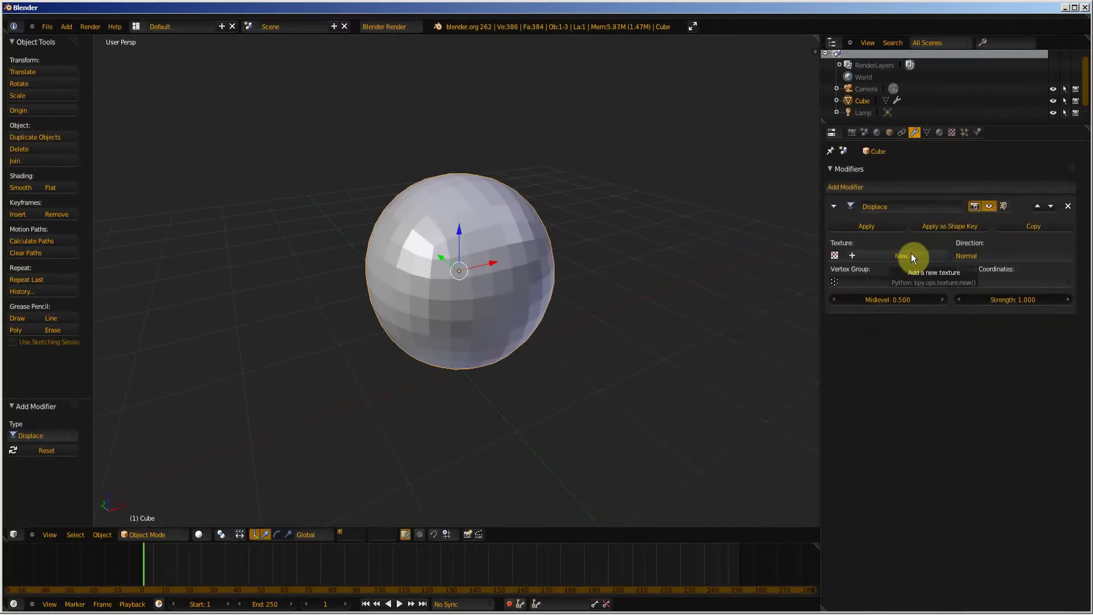
{"action": "left_click", "coordinate": [836, 256]}
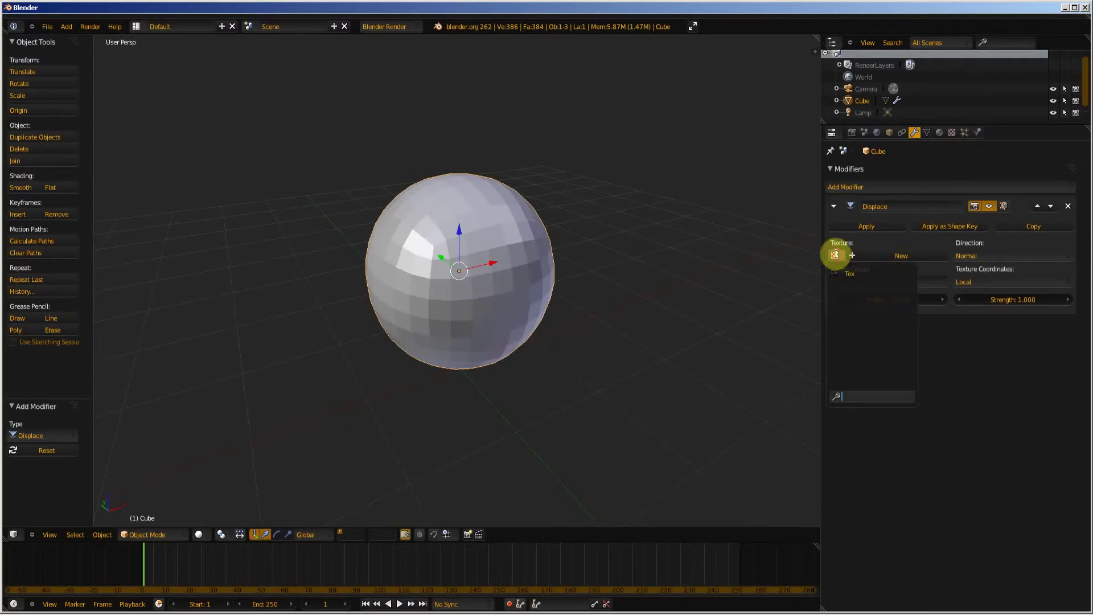
{"action": "left_click", "coordinate": [851, 274]}
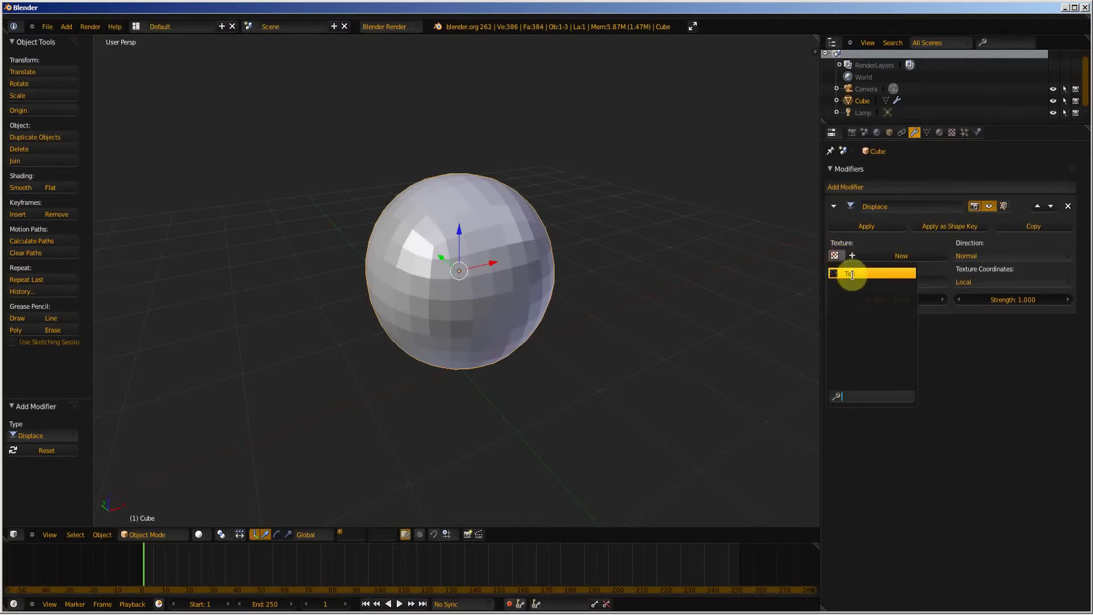
- Rename the sphere's Distorted Noise texture as "creature gluante"
{"action": "left_click", "coordinate": [953, 132]}
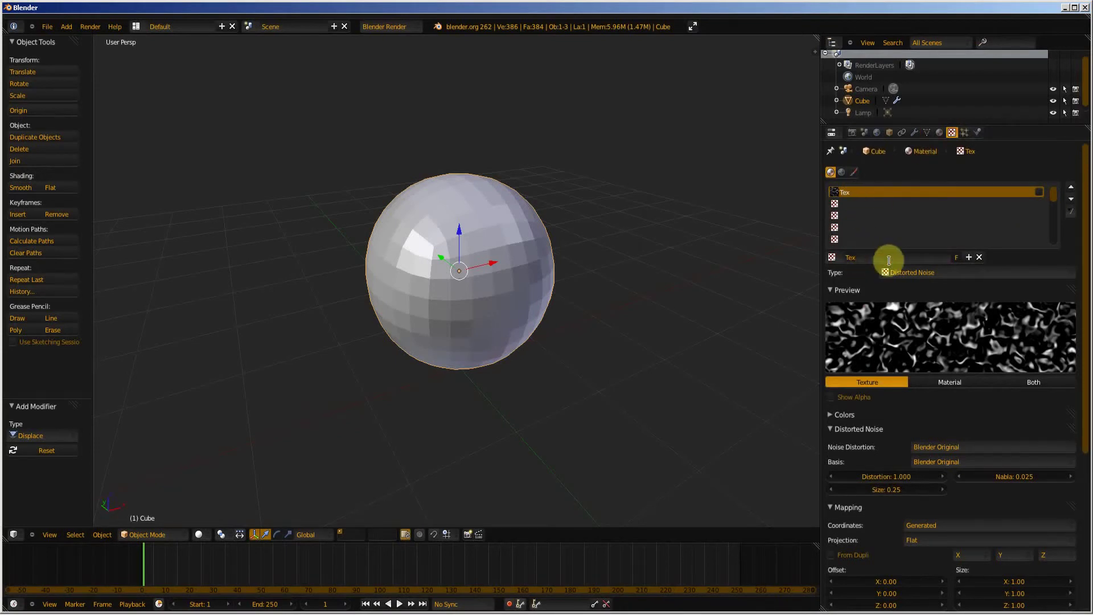
{"action": "type", "text": "eature gluente"}
{"action": "key", "text": "BackSpace"}
{"action": "key", "text": "BackSpace"}
{"action": "key", "text": "BackSpace"}
{"action": "type", "text": "nte"}
{"action": "left_click", "coordinate": [1012, 254]}
- Assign the "creature gluante" texture to the Displace modifier and inspect the deformed mesh from several angles
{"action": "left_click", "coordinate": [915, 132]}
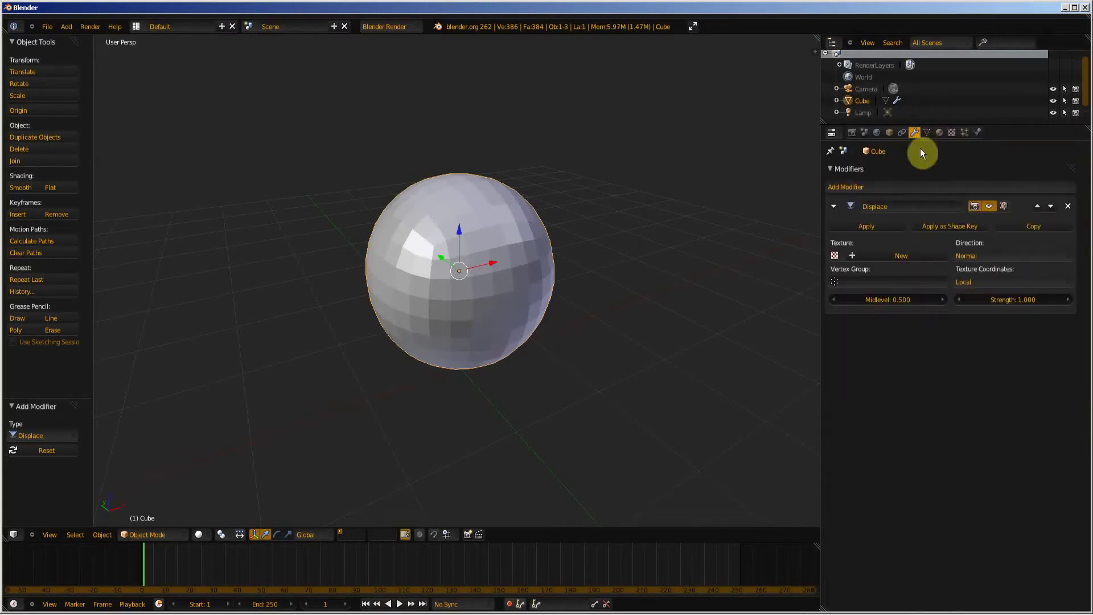
{"action": "left_click", "coordinate": [835, 255]}
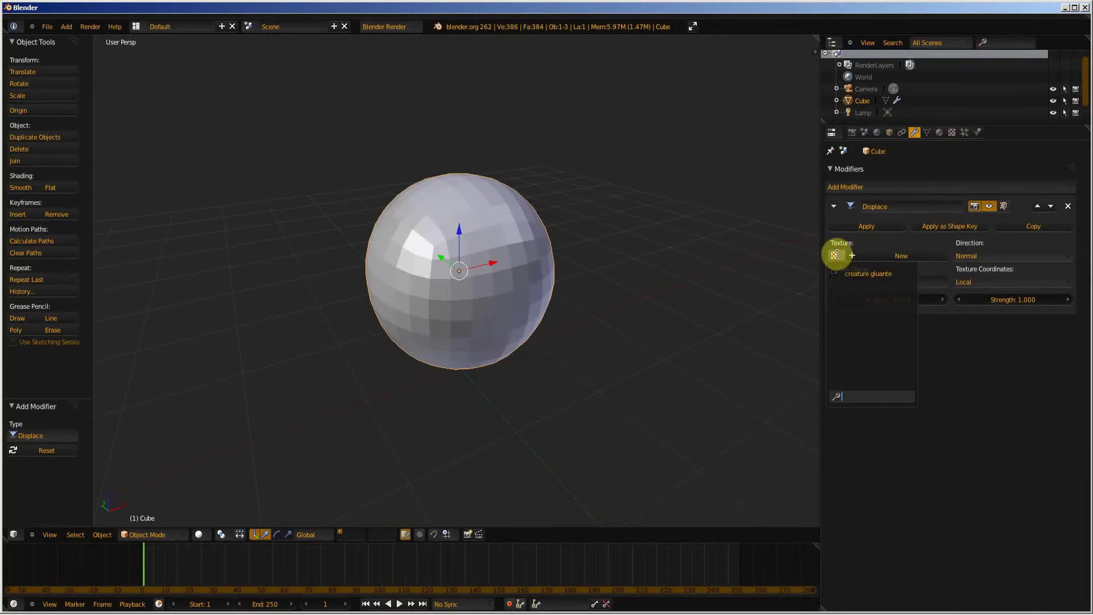
{"action": "left_click", "coordinate": [846, 252]}
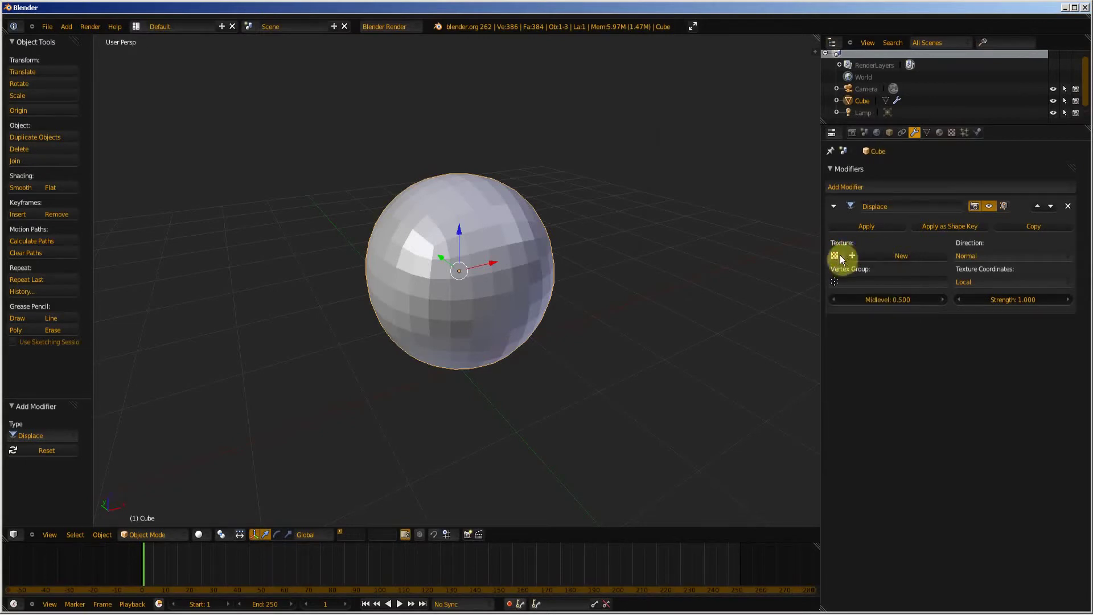
{"action": "left_click", "coordinate": [836, 254]}
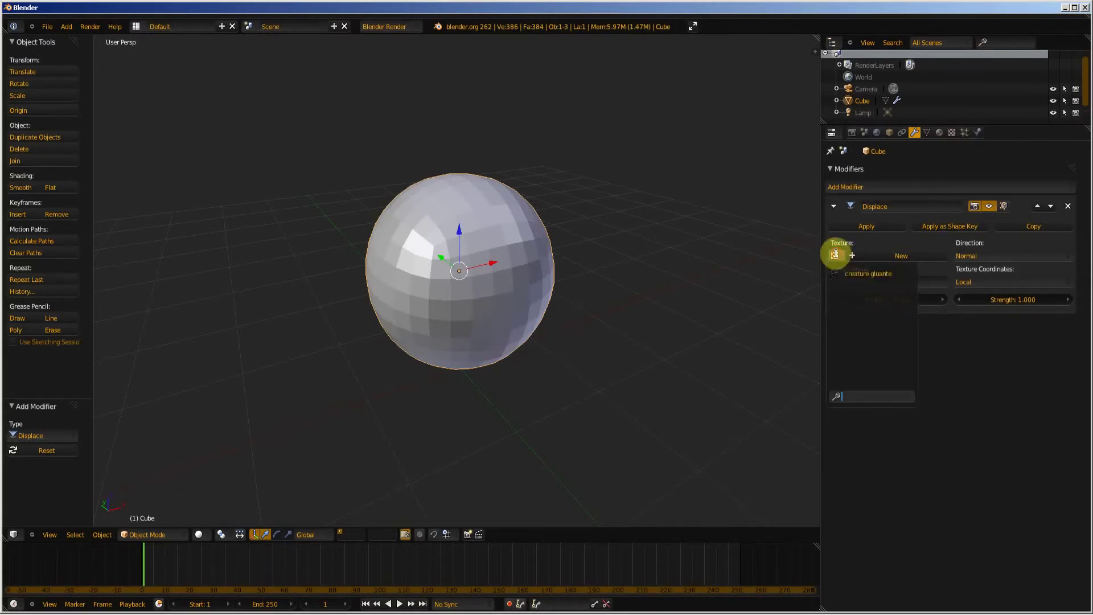
{"action": "left_click", "coordinate": [858, 273]}
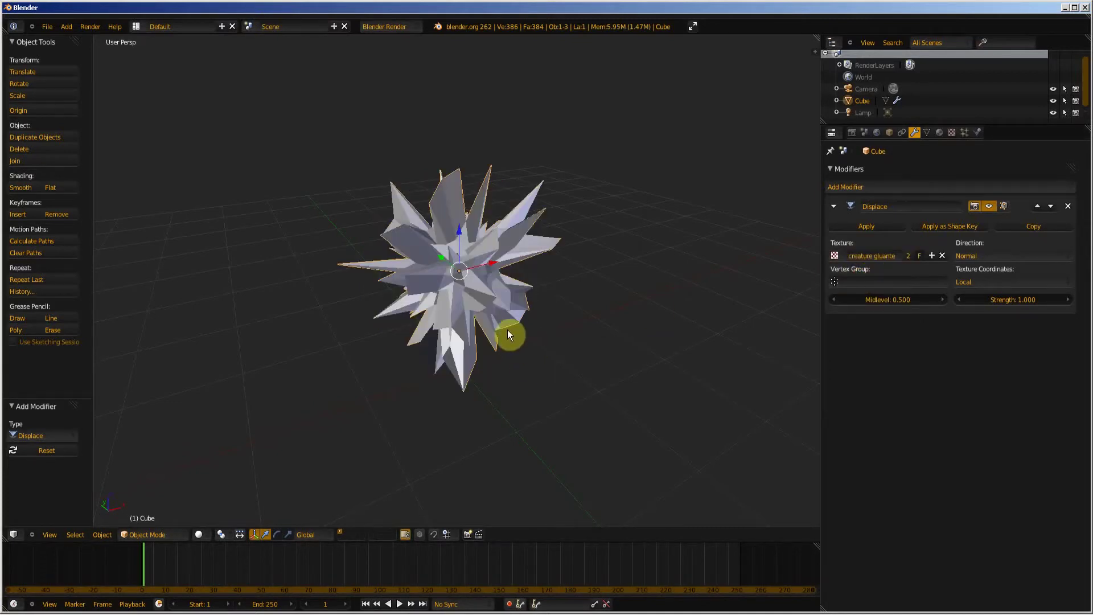
{"action": "middle_click_drag", "start_coordinate": [396, 262], "coordinate": [489, 287]}
{"action": "middle_click_drag", "start_coordinate": [597, 322], "coordinate": [540, 188]}
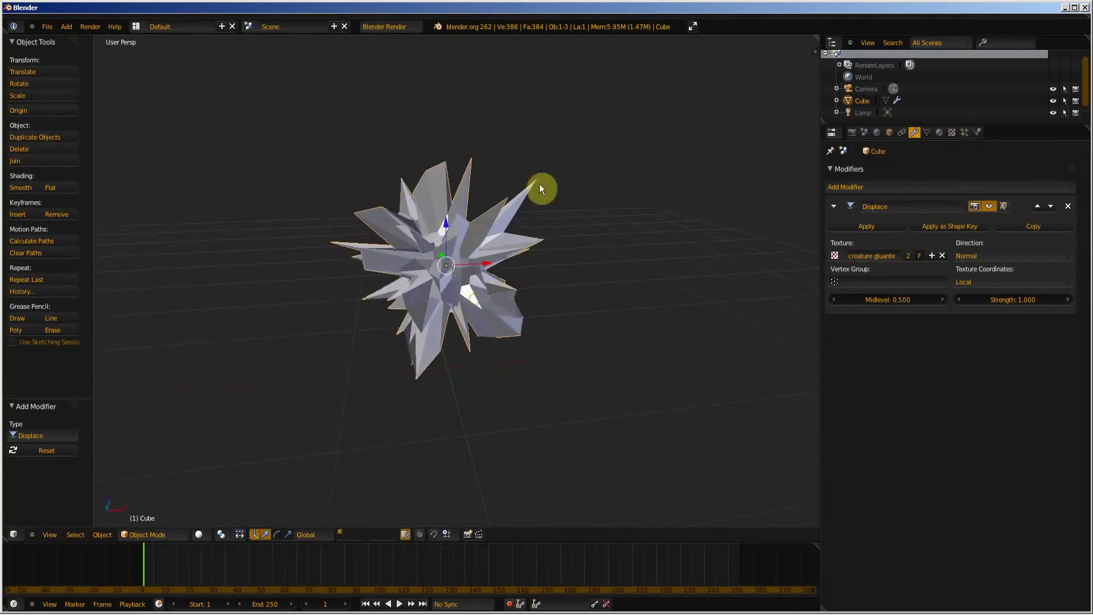
{"action": "middle_click_drag", "start_coordinate": [591, 258], "coordinate": [700, 280]}
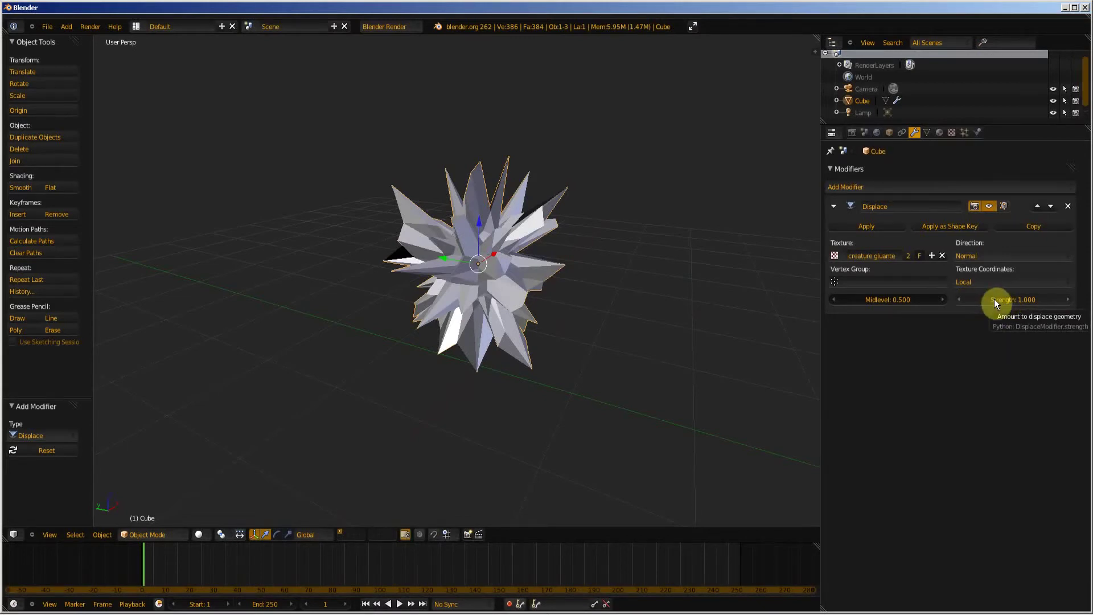
- Reduce the Displace modifier's strength, trying 0.5 first and settling on 0.2
{"action": "left_click", "coordinate": [1019, 300]}
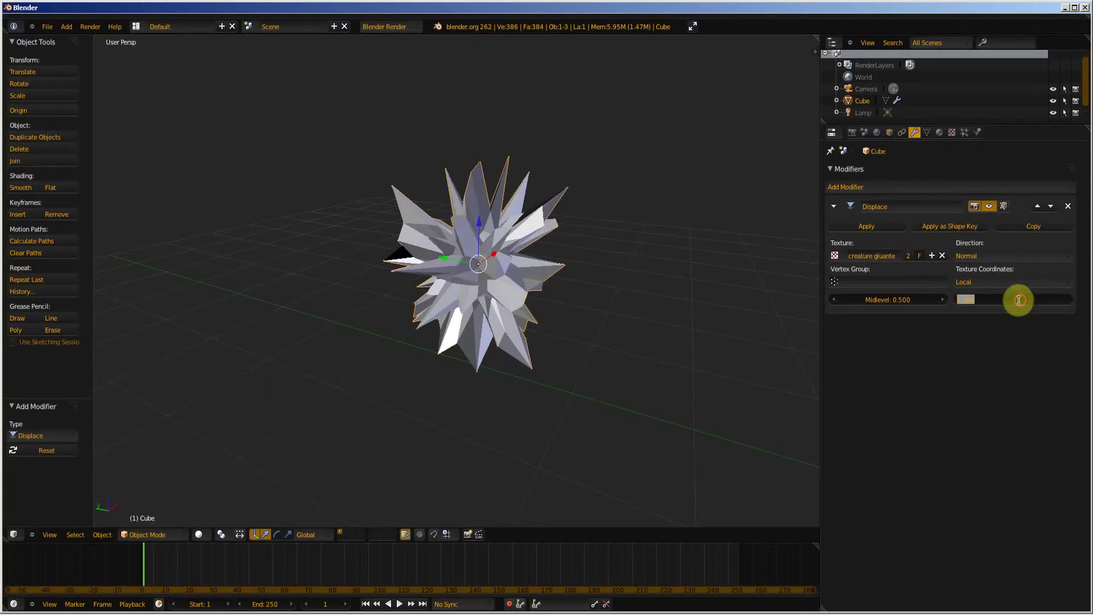
{"action": "type", "text": "0.5"}
{"action": "key", "text": "Return"}
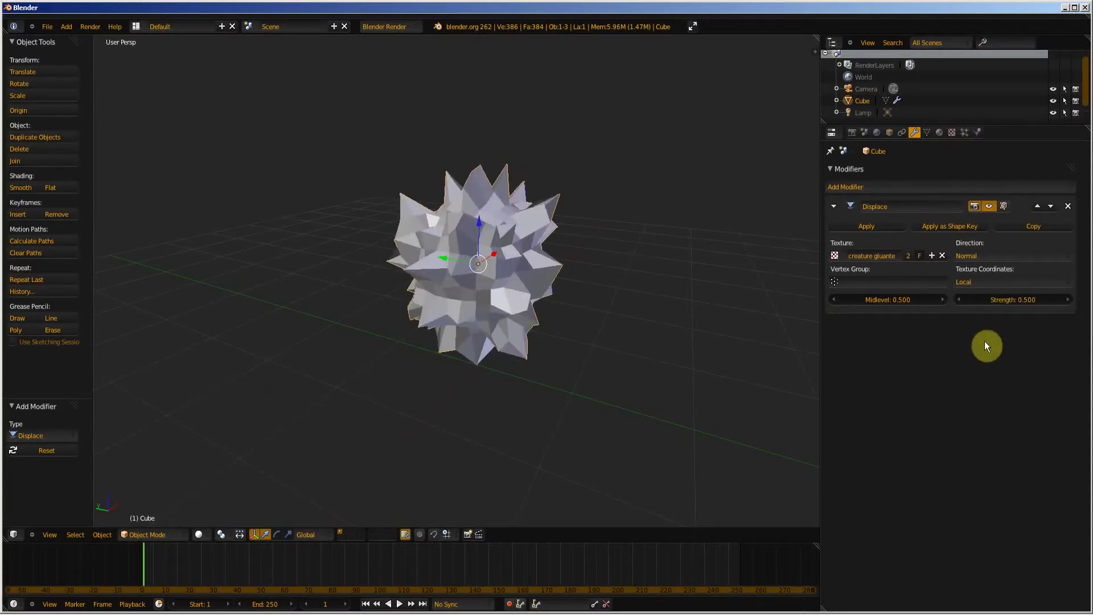
{"action": "left_click", "coordinate": [1019, 300]}
{"action": "type", "text": "0.2"}
{"action": "key", "text": "Return"}
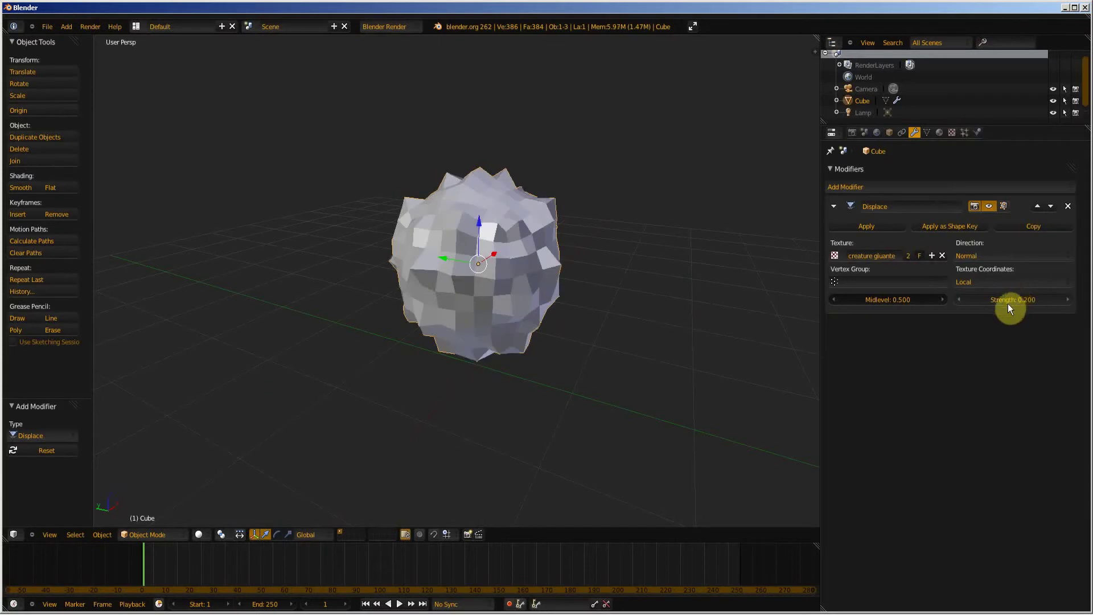
- Add a Subsurf modifier with 3 viewport subdivisions to the displaced mesh
{"action": "middle_click_drag", "start_coordinate": [428, 305], "coordinate": [414, 248]}
{"action": "scroll", "coordinate": [509, 276], "scroll_direction": "up", "scroll_amount": 4}
{"action": "scroll", "coordinate": [509, 276], "scroll_direction": "down", "scroll_amount": 2}
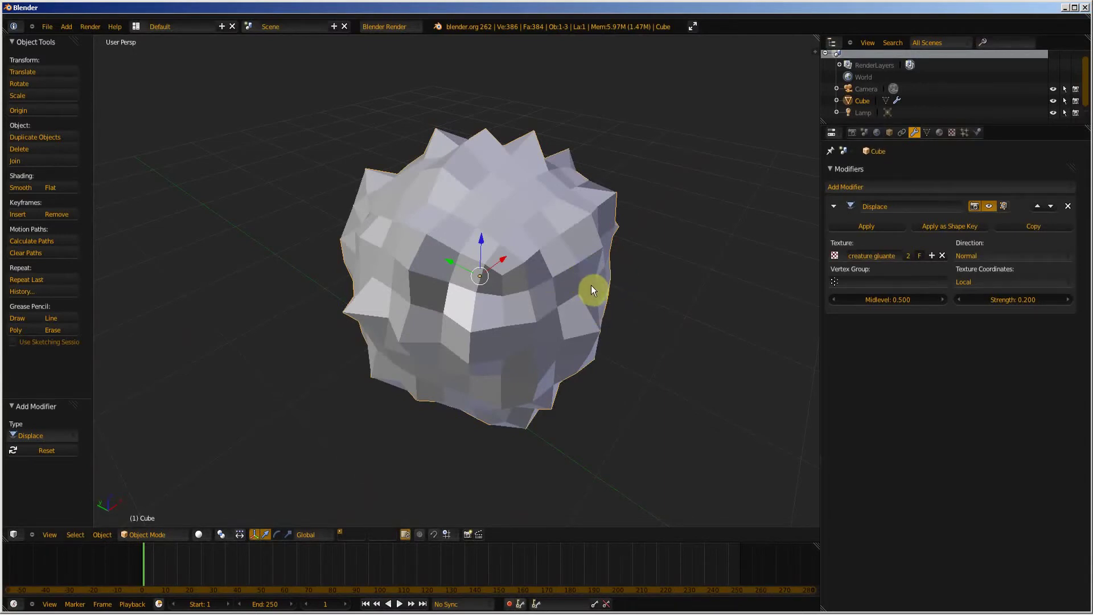
{"action": "key", "text": "ctrl+3"}
{"action": "scroll", "coordinate": [551, 257], "scroll_direction": "down", "scroll_amount": 3}
{"action": "middle_click_drag", "start_coordinate": [551, 258], "coordinate": [569, 293]}
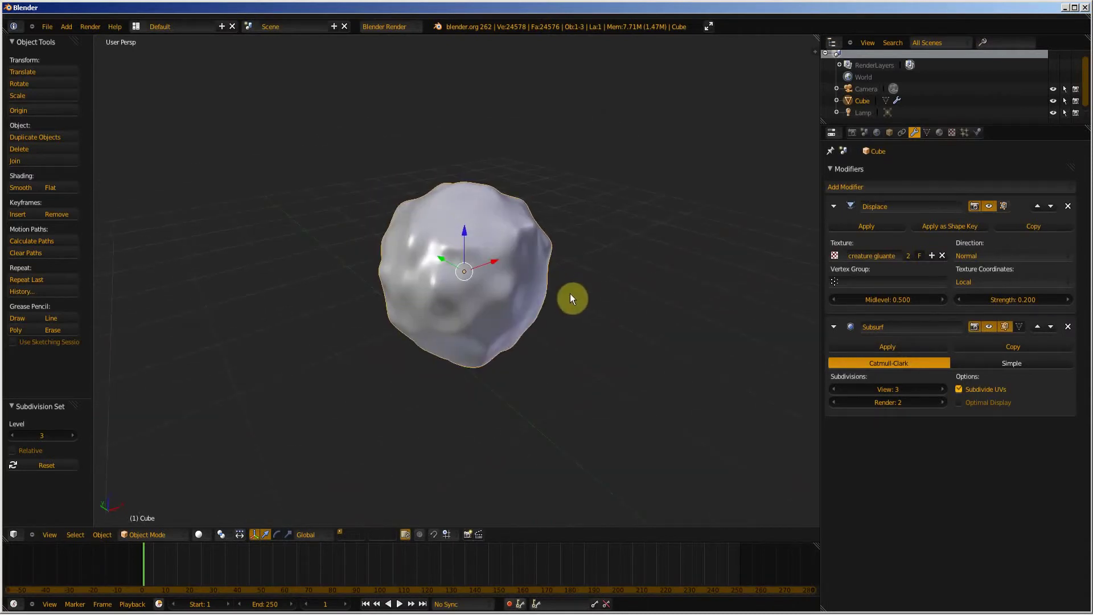
- Examine the facets on the subdivided surface up close and apply smooth shading to the object
{"action": "scroll", "coordinate": [450, 237], "scroll_direction": "up", "scroll_amount": 4}
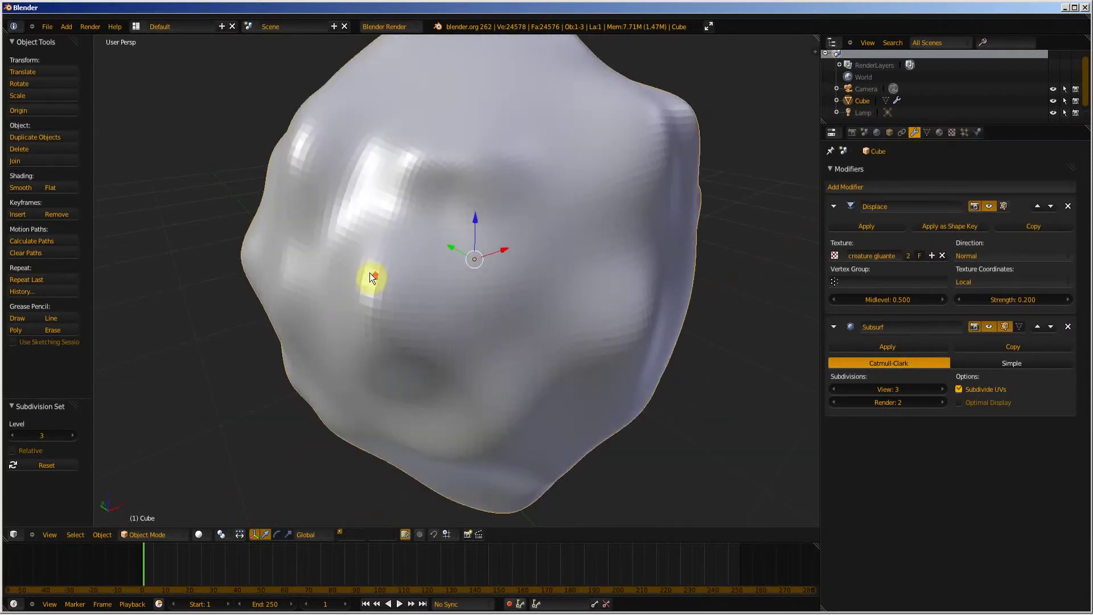
{"action": "scroll", "coordinate": [309, 316], "scroll_direction": "up", "scroll_amount": 2}
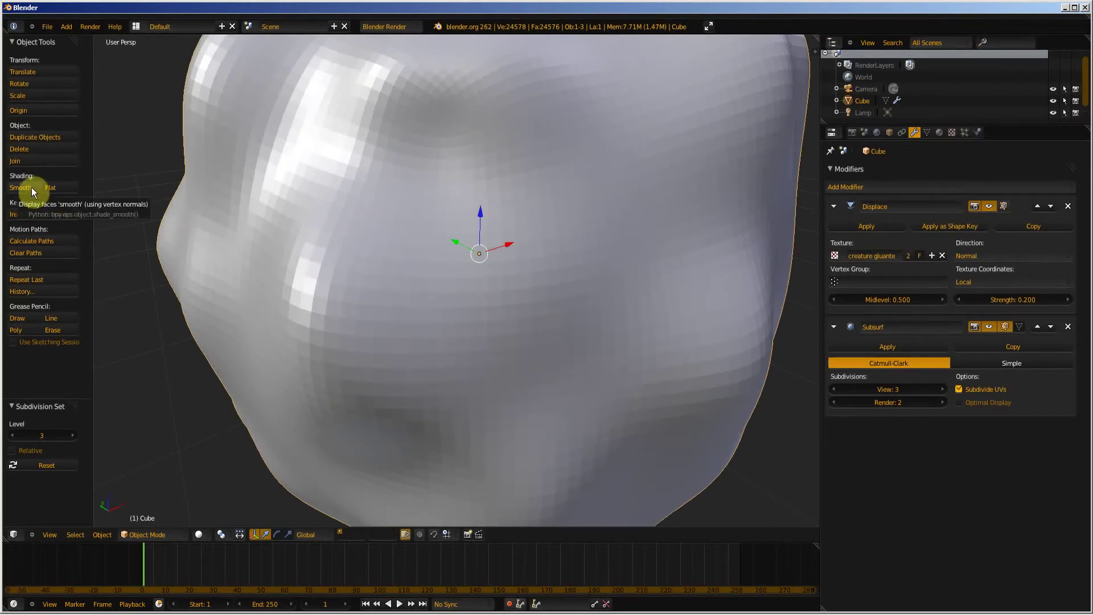
{"action": "left_click", "coordinate": [13, 191]}
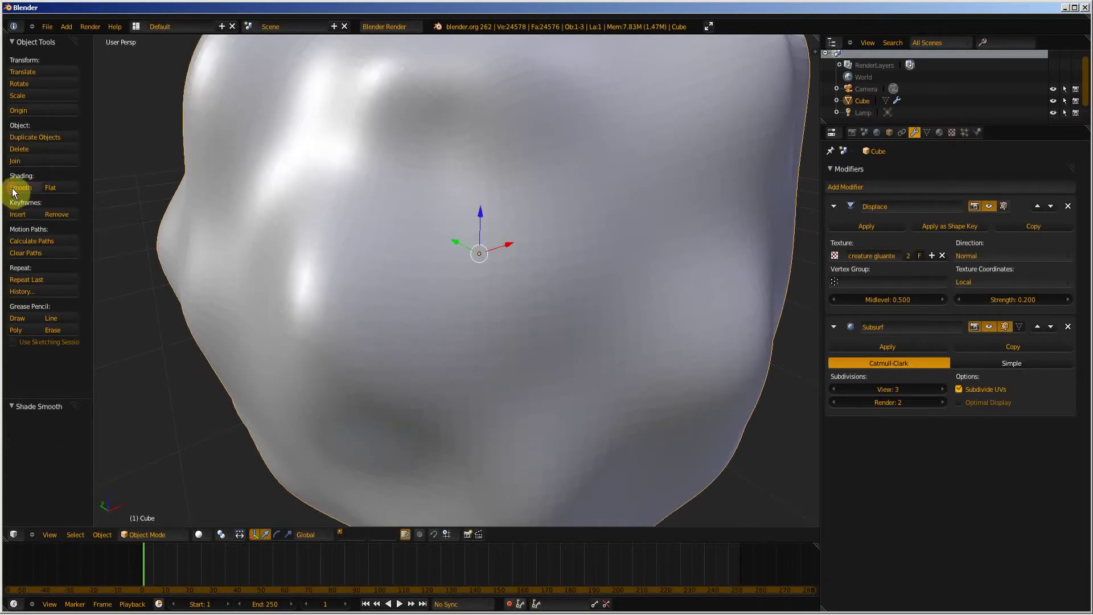
{"action": "scroll", "coordinate": [347, 173], "scroll_direction": "down", "scroll_amount": 5}
{"action": "middle_click_drag", "start_coordinate": [346, 173], "coordinate": [416, 234]}
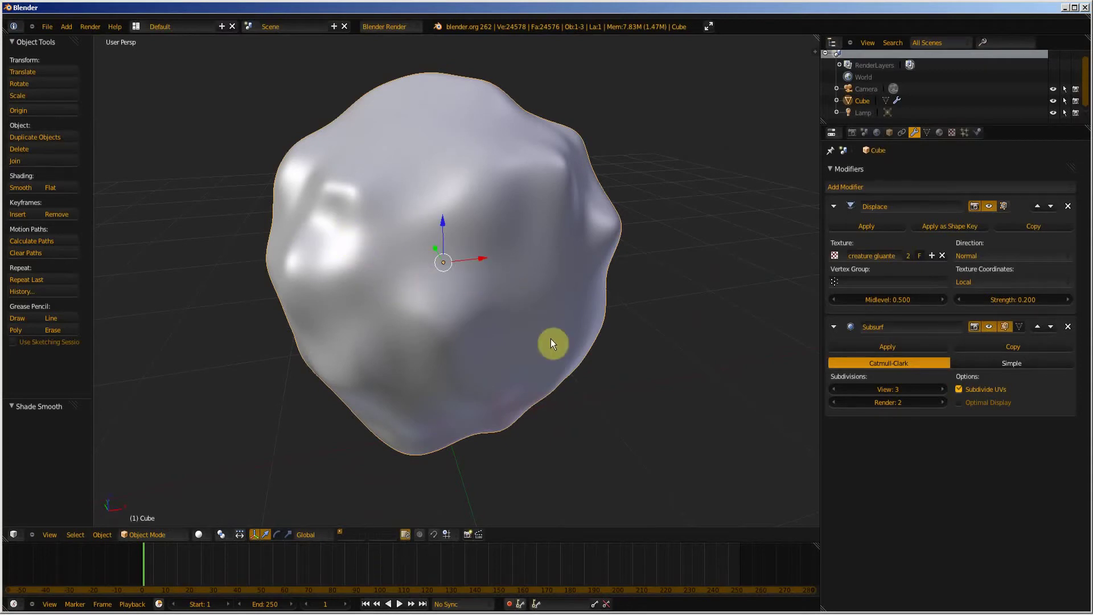
- Test how the texture's Distortion amount deforms the mesh, trying 4.540, 6.760 and 0.320, and leave it at 1.120
{"action": "left_click", "coordinate": [952, 133]}
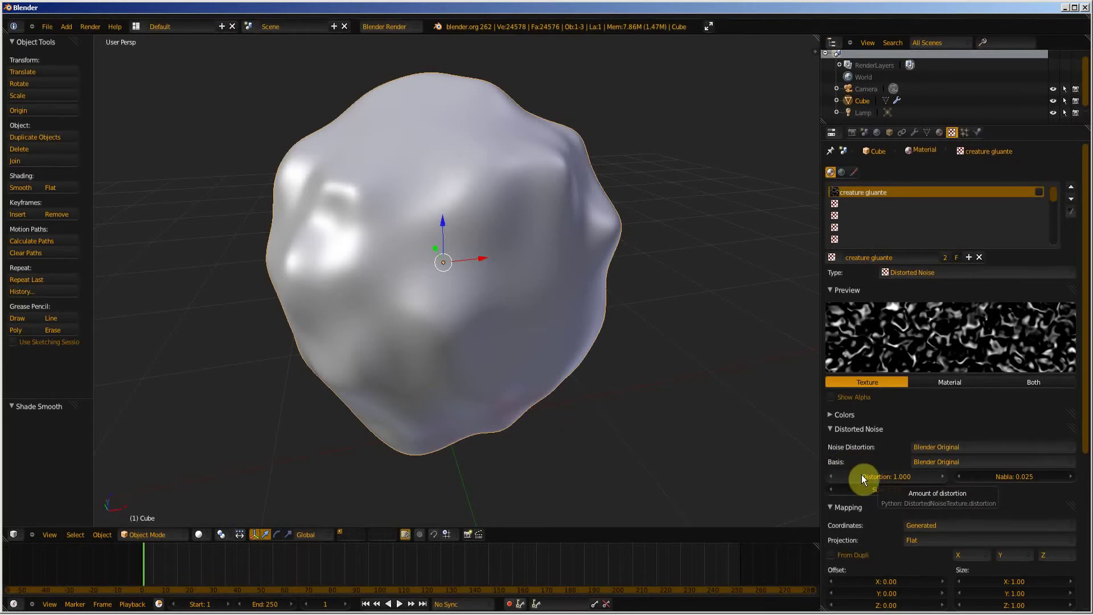
{"action": "left_click_drag", "start_coordinate": [860, 477], "coordinate": [916, 478]}
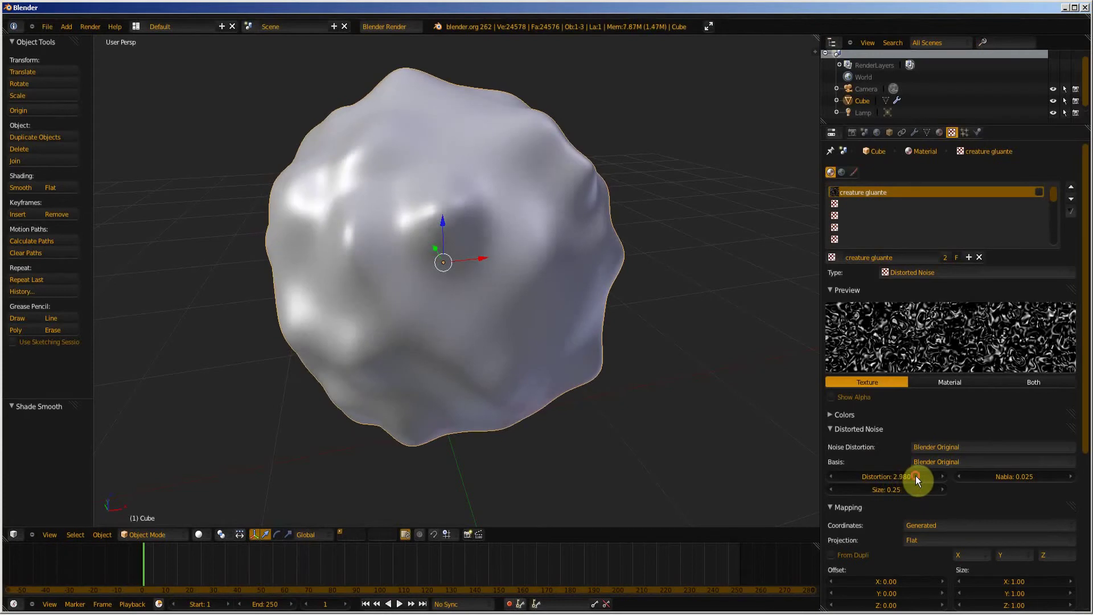
{"action": "left_click_drag", "start_coordinate": [865, 476], "coordinate": [908, 473]}
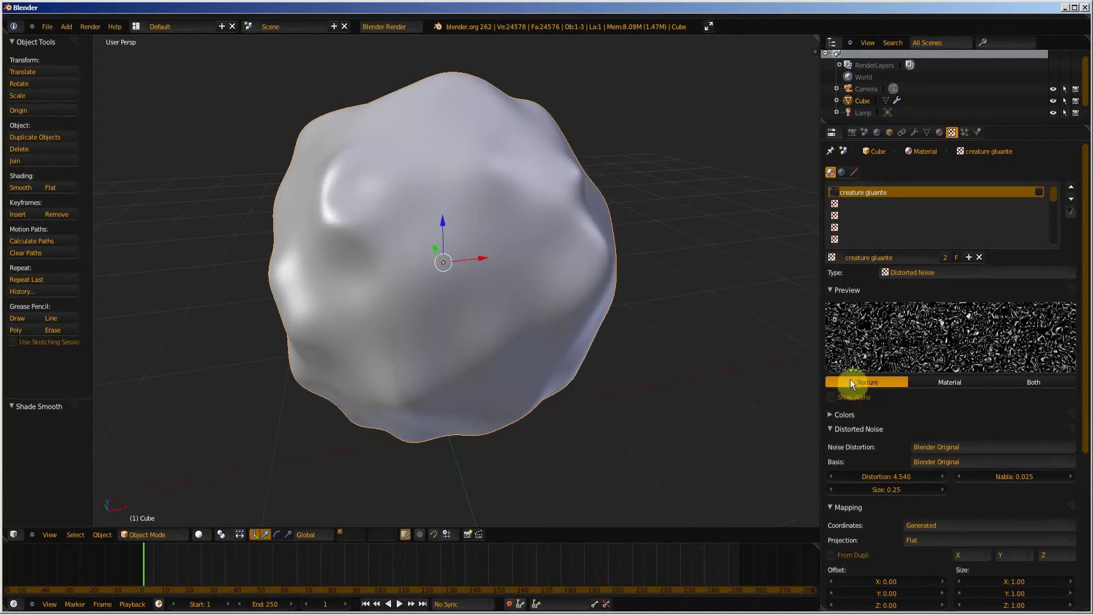
{"action": "left_click_drag", "start_coordinate": [875, 476], "coordinate": [937, 476]}
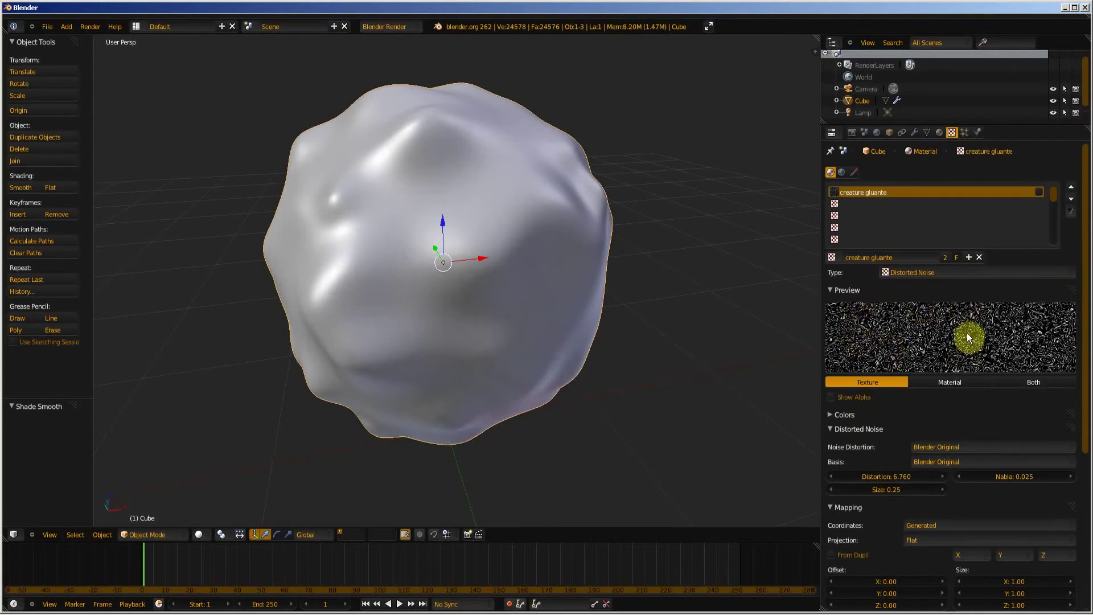
{"action": "left_click_drag", "start_coordinate": [910, 476], "coordinate": [726, 457]}
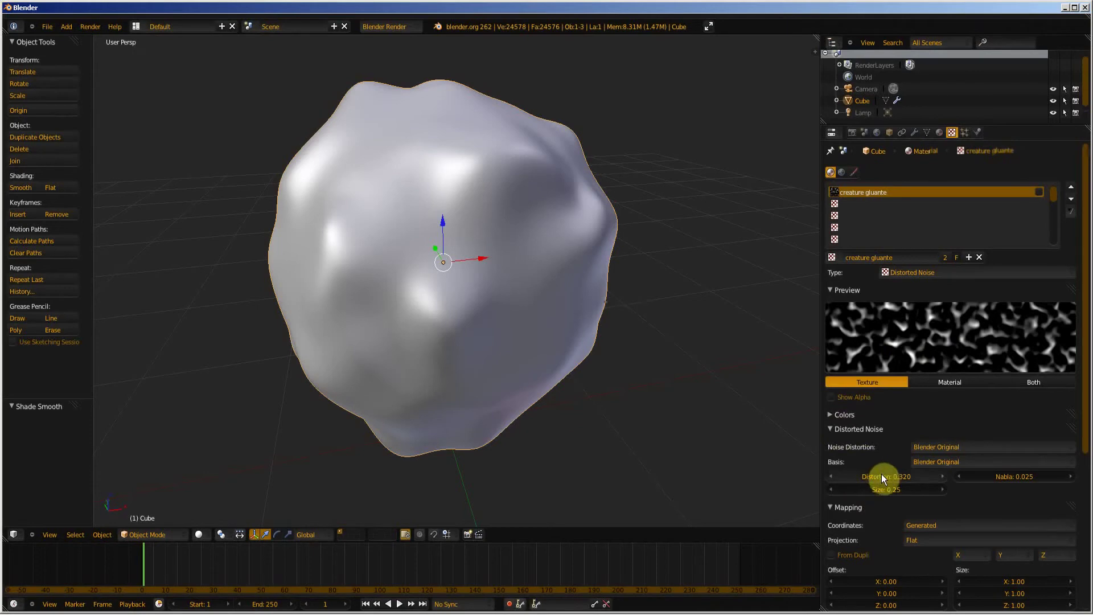
{"action": "mouse_move", "coordinate": [856, 477]}
{"action": "left_mouse_down"}
{"action": "mouse_move", "coordinate": [1010, 479]}
{"action": "mouse_move", "coordinate": [828, 491]}
{"action": "mouse_move", "coordinate": [1004, 493]}
{"action": "mouse_move", "coordinate": [970, 501]}
{"action": "mouse_move", "coordinate": [838, 483]}
{"action": "mouse_move", "coordinate": [989, 480]}
{"action": "mouse_move", "coordinate": [811, 476]}
{"action": "mouse_move", "coordinate": [952, 479]}
{"action": "mouse_move", "coordinate": [871, 474]}
{"action": "mouse_move", "coordinate": [798, 540]}
{"action": "mouse_move", "coordinate": [910, 476]}
{"action": "mouse_move", "coordinate": [1074, 478]}
{"action": "mouse_move", "coordinate": [993, 487]}
{"action": "mouse_move", "coordinate": [839, 476]}
{"action": "left_mouse_up"}
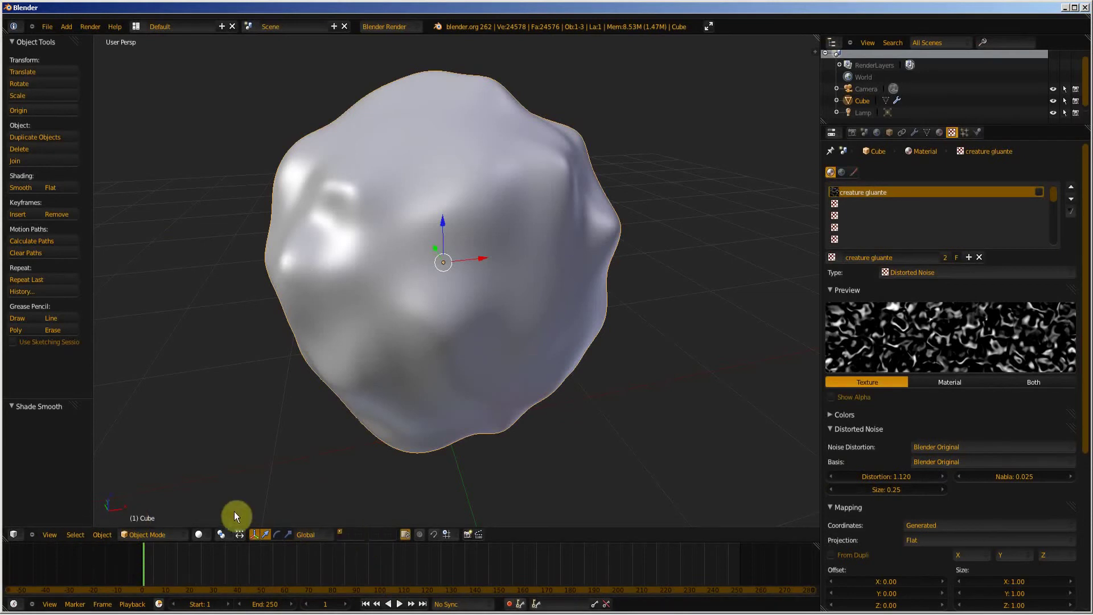
- Set the animation's end frame to 50
{"action": "left_click", "coordinate": [259, 605]}
{"action": "type", "text": "50"}
{"action": "key", "text": "Return"}
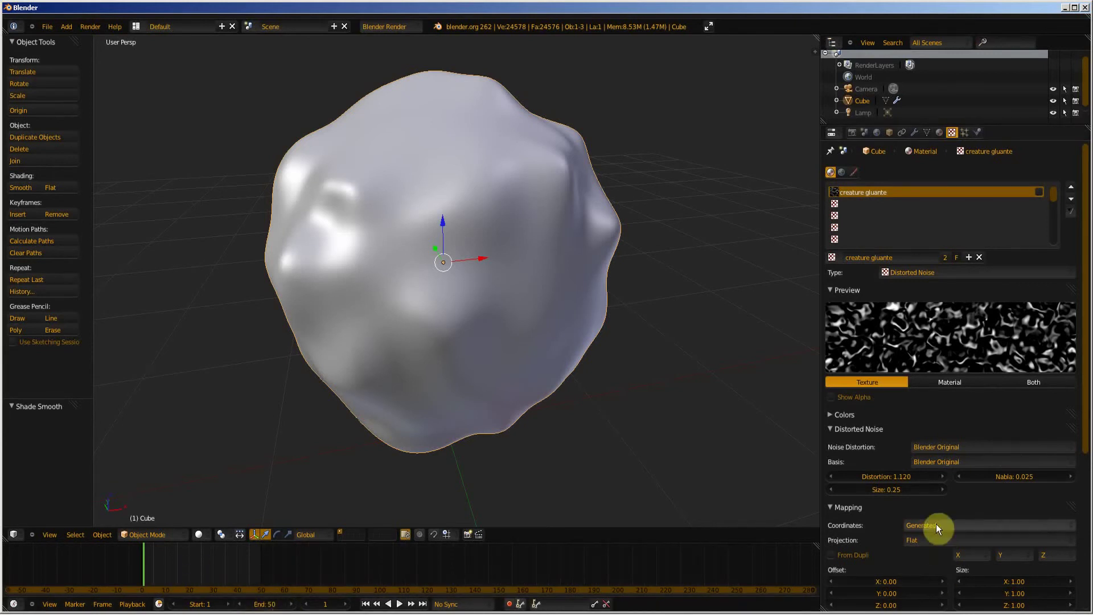
- Insert a keyframe on the texture's Distortion value at frame 1 and check the keyframe by scrubbing the timeline
{"action": "left_click", "coordinate": [884, 478]}
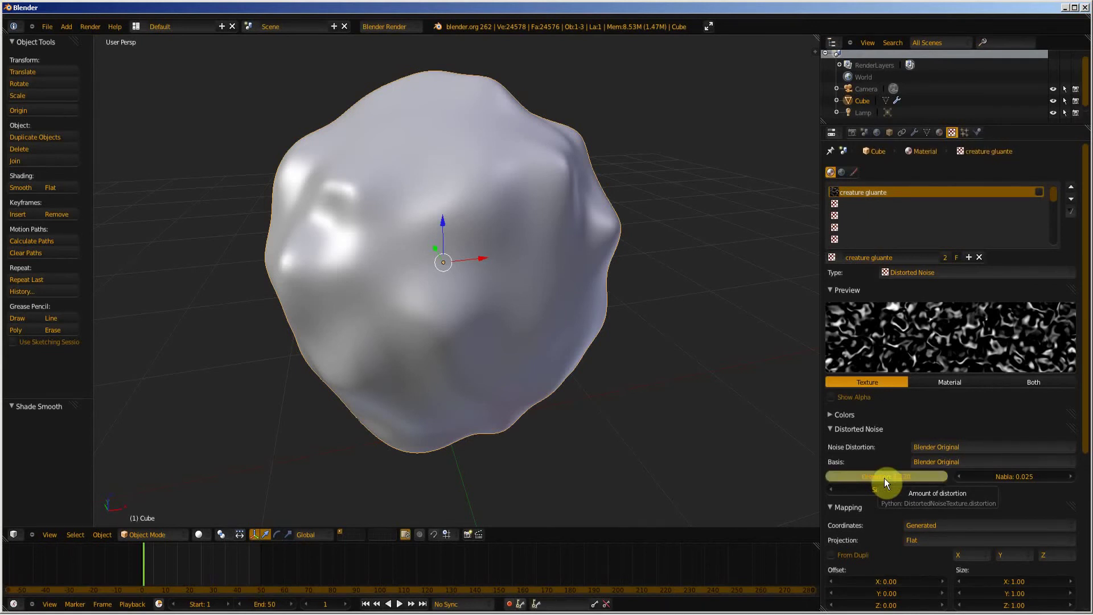
{"action": "left_click", "coordinate": [151, 555]}
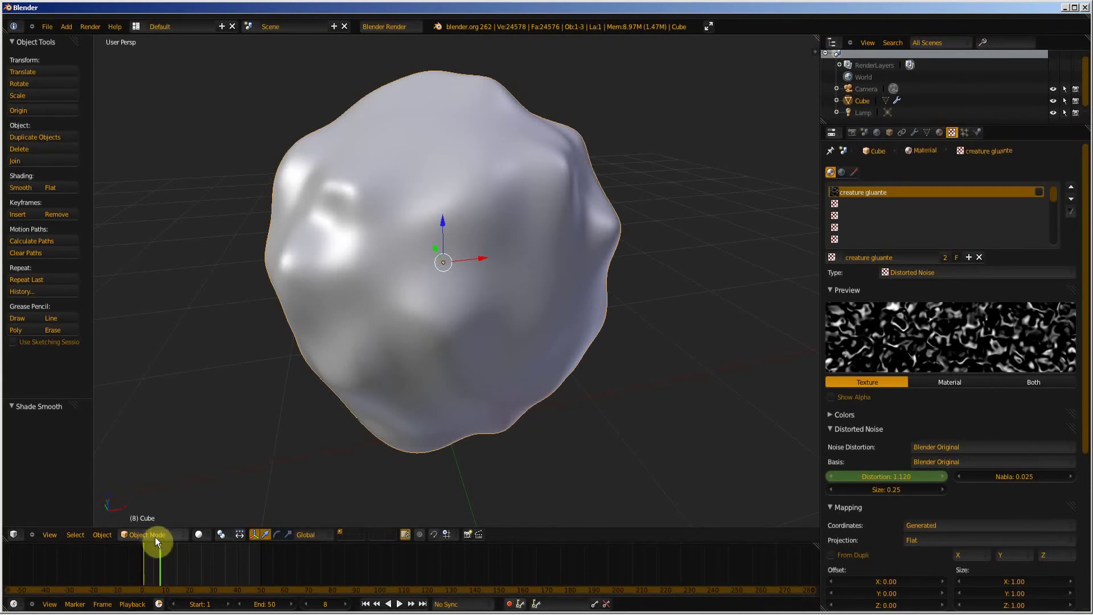
{"action": "left_click", "coordinate": [152, 562]}
{"action": "left_click_drag", "start_coordinate": [141, 559], "coordinate": [143, 559]}
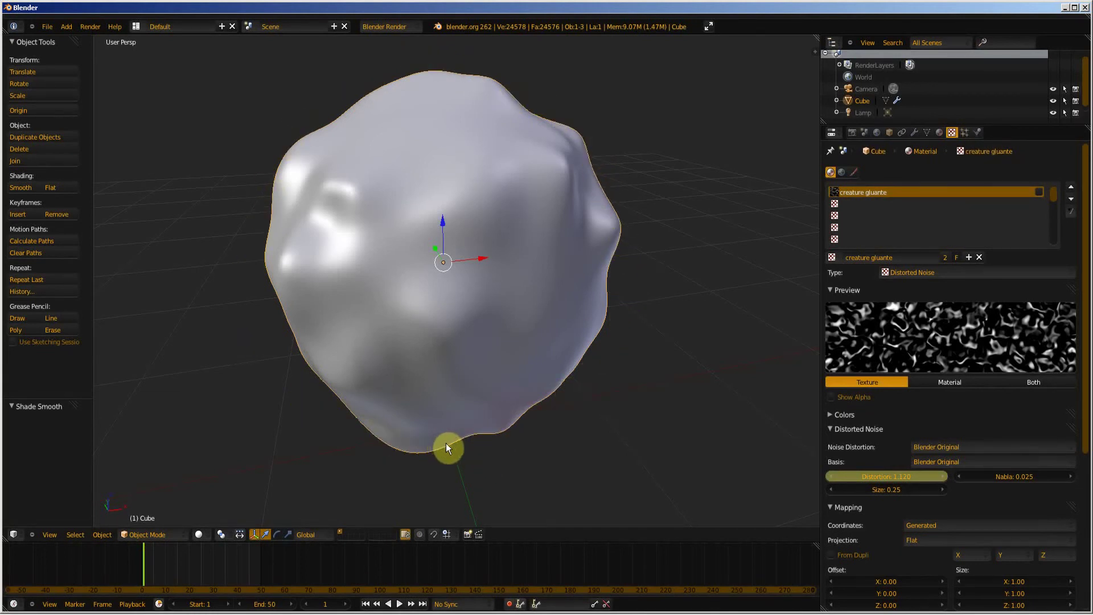
- At frame 50, set the texture's Distortion to 3 and insert a keyframe on it
{"action": "left_click", "coordinate": [258, 572]}
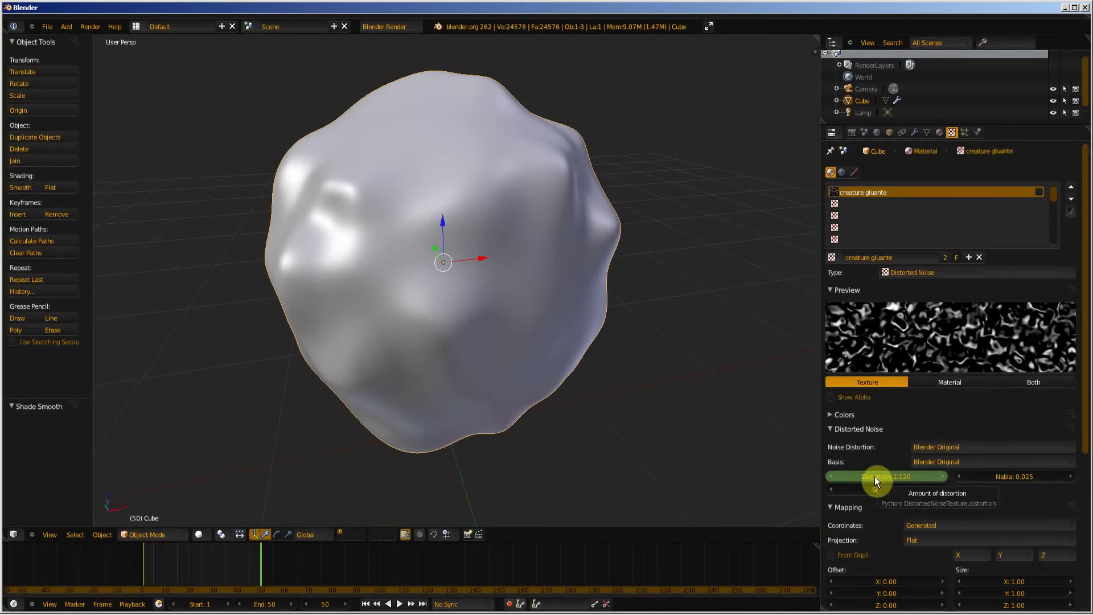
{"action": "left_click", "coordinate": [907, 478]}
{"action": "type", "text": "3"}
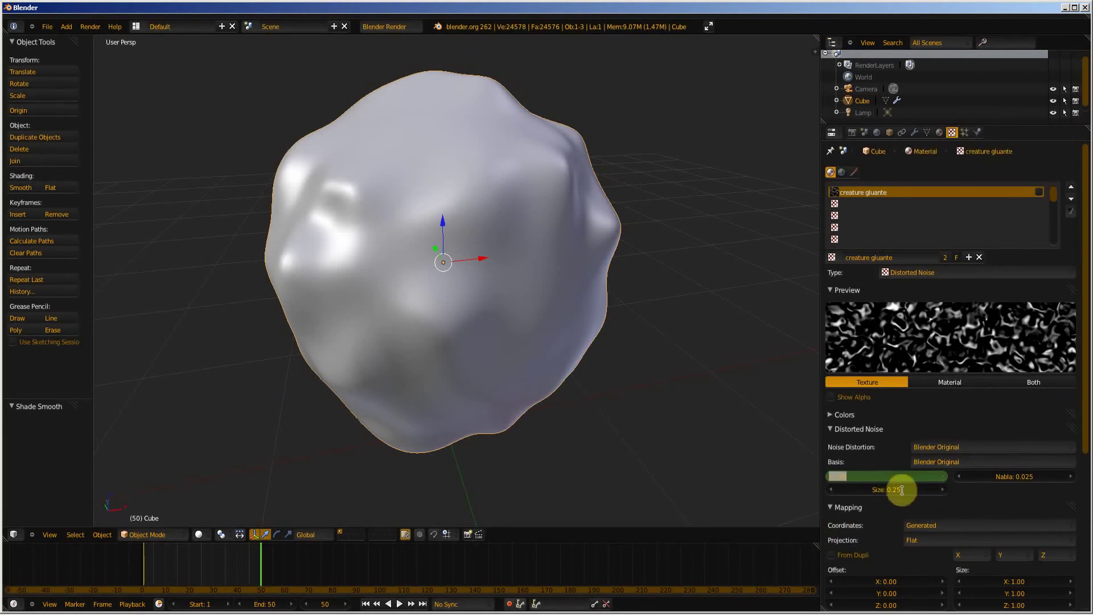
{"action": "key", "text": "Return"}
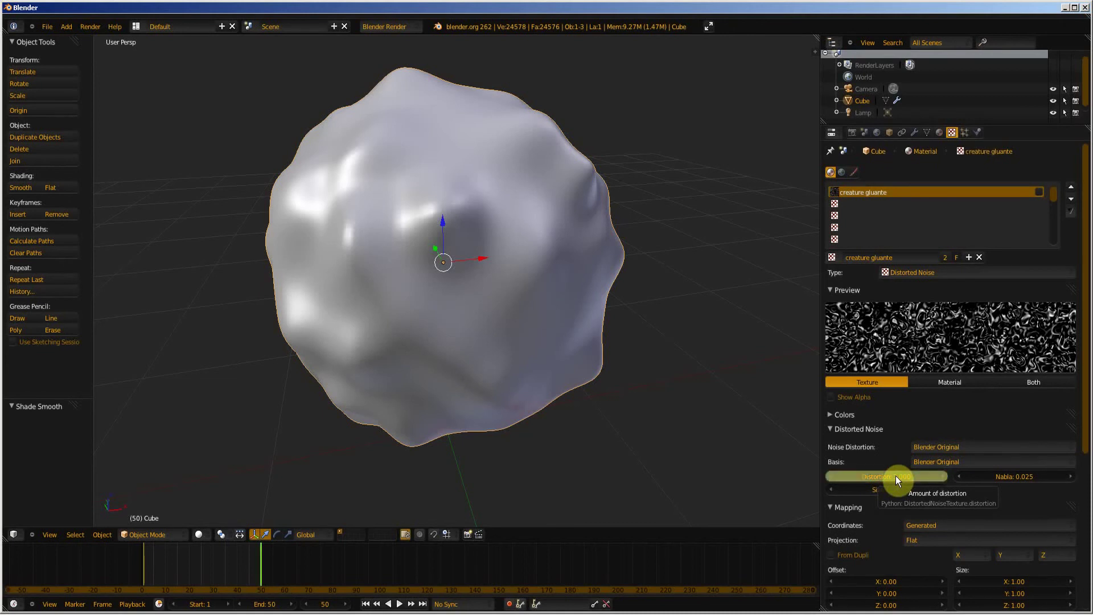
- Check the texture's Distortion keyframes by moving the current frame between frame 1 and frame 50
{"action": "left_click", "coordinate": [257, 554]}
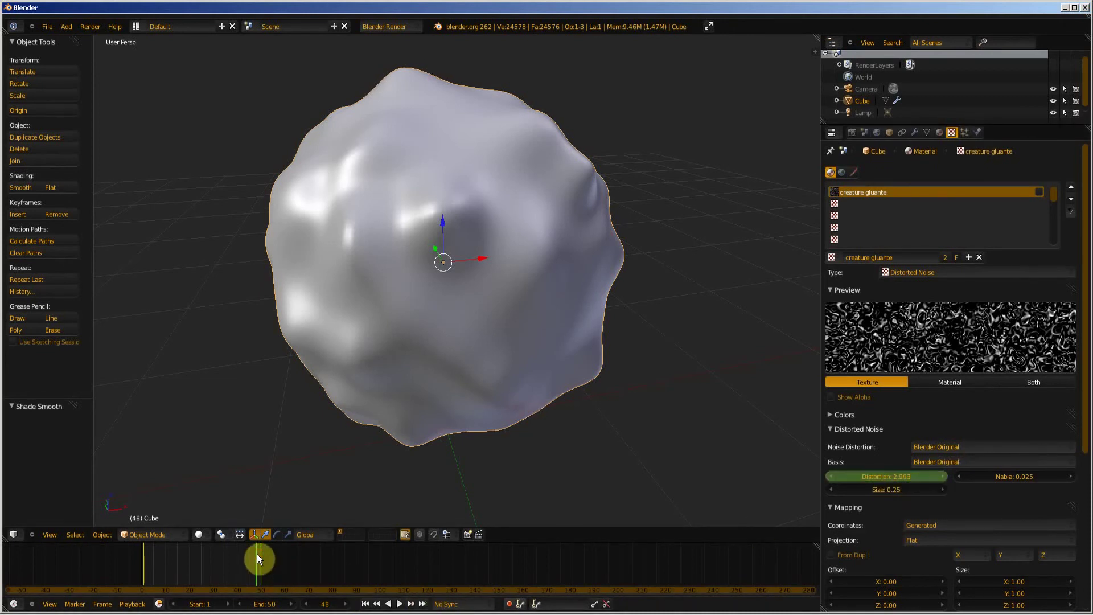
{"action": "left_click_drag", "start_coordinate": [258, 554], "coordinate": [259, 552]}
{"action": "left_click", "coordinate": [143, 558]}
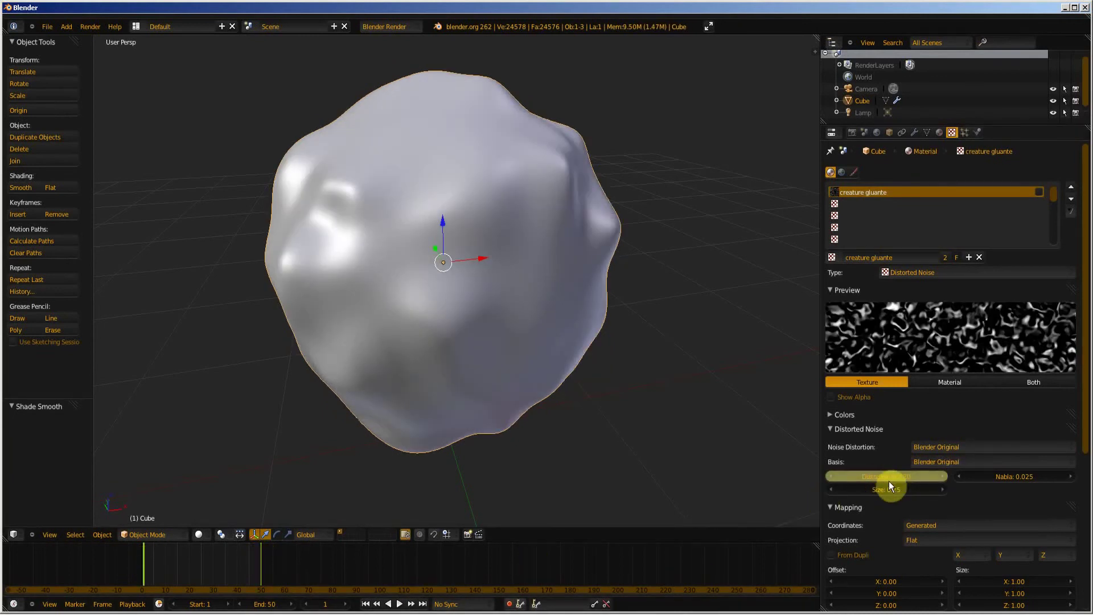
{"action": "left_click", "coordinate": [261, 557]}
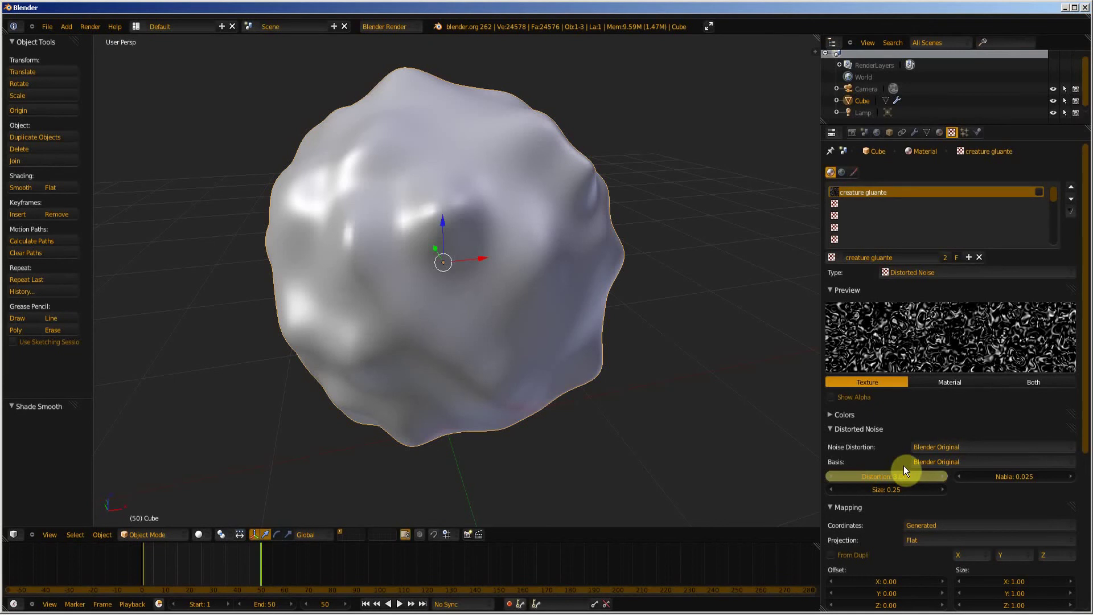
- Return to frame 1, play the animation to preview the sphere's deformation, and stop playback
{"action": "left_click", "coordinate": [144, 562]}
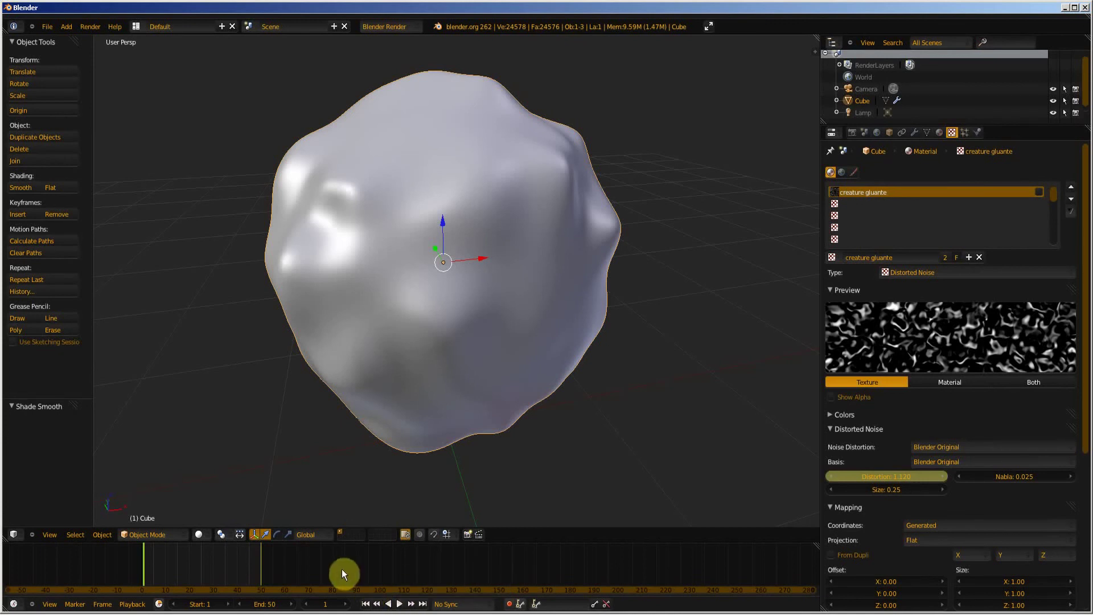
{"action": "key", "text": "alt+a"}
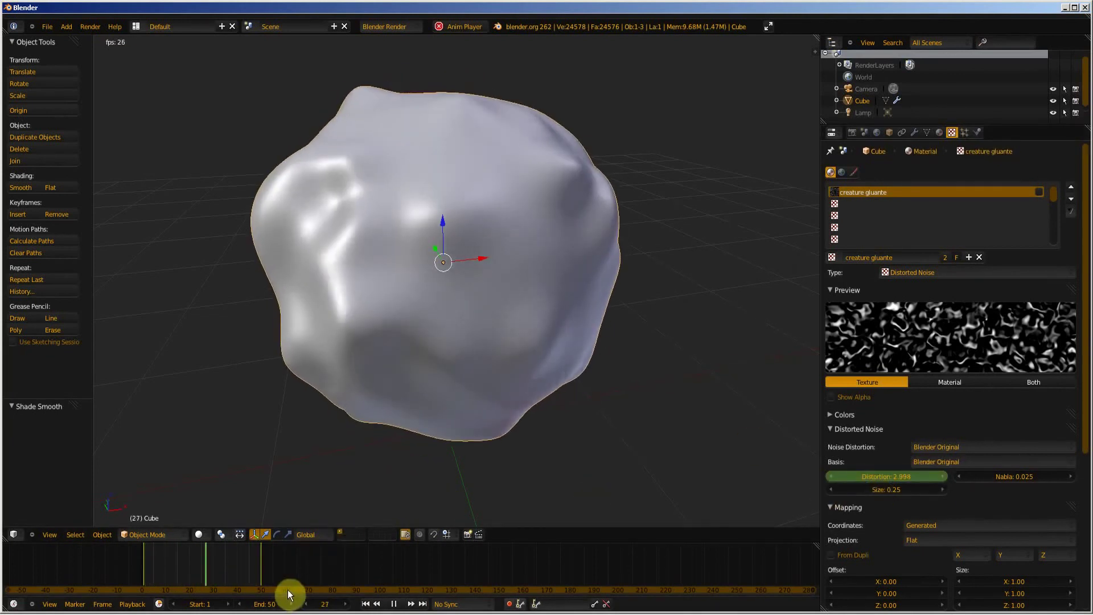
{"action": "key", "text": "alt+a"}
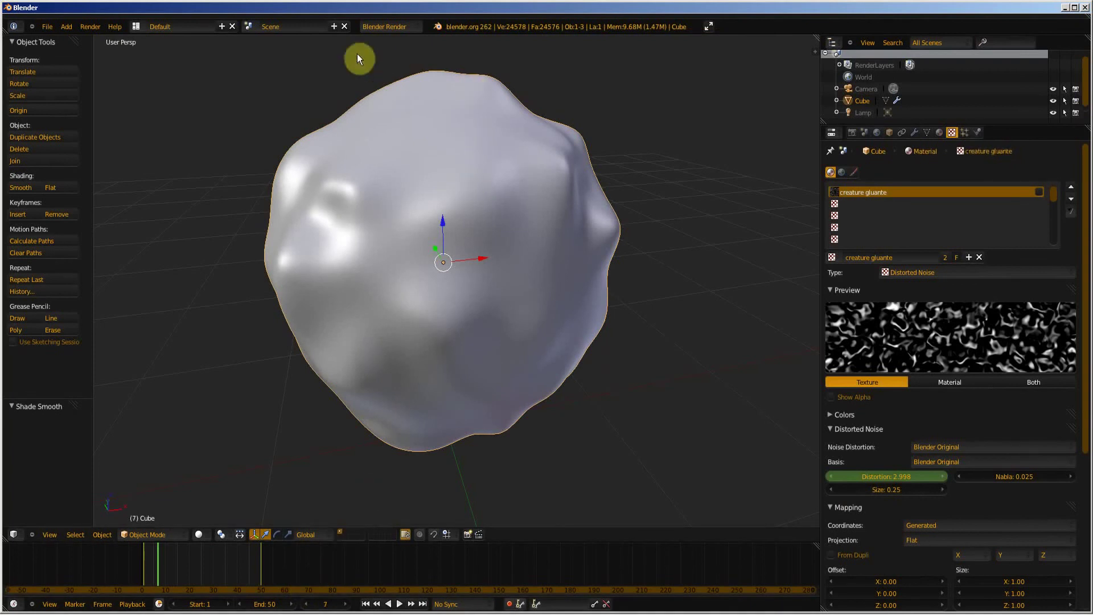